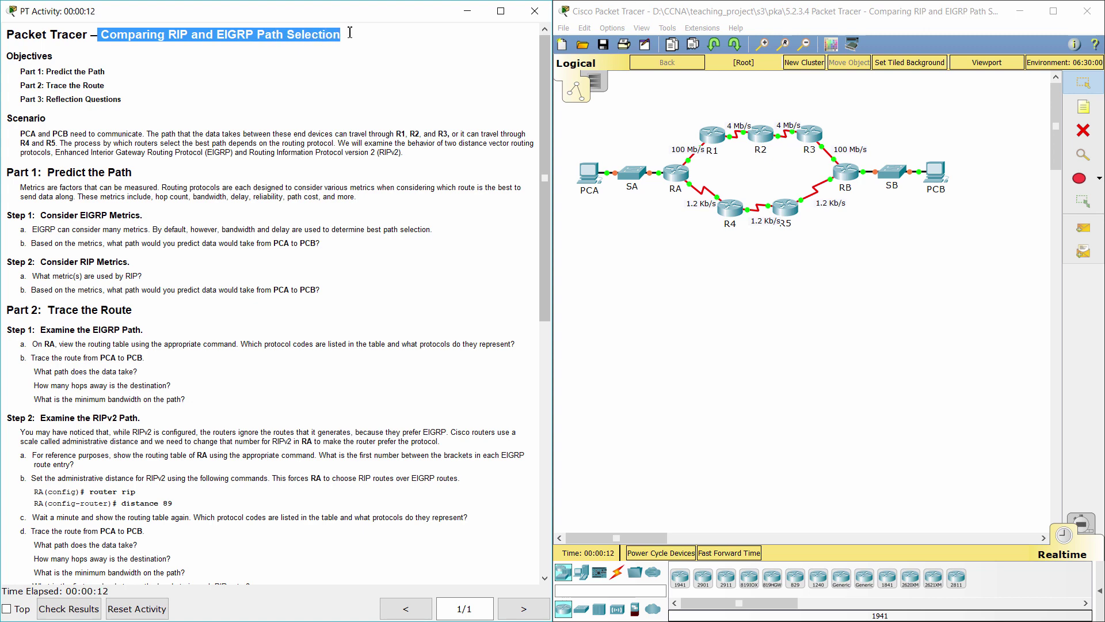
Step: Read the activity's scenario, the Part 1 introduction and the Step 1 questions on EIGRP metrics
{"action": "left_click", "coordinate": [316, 86]}
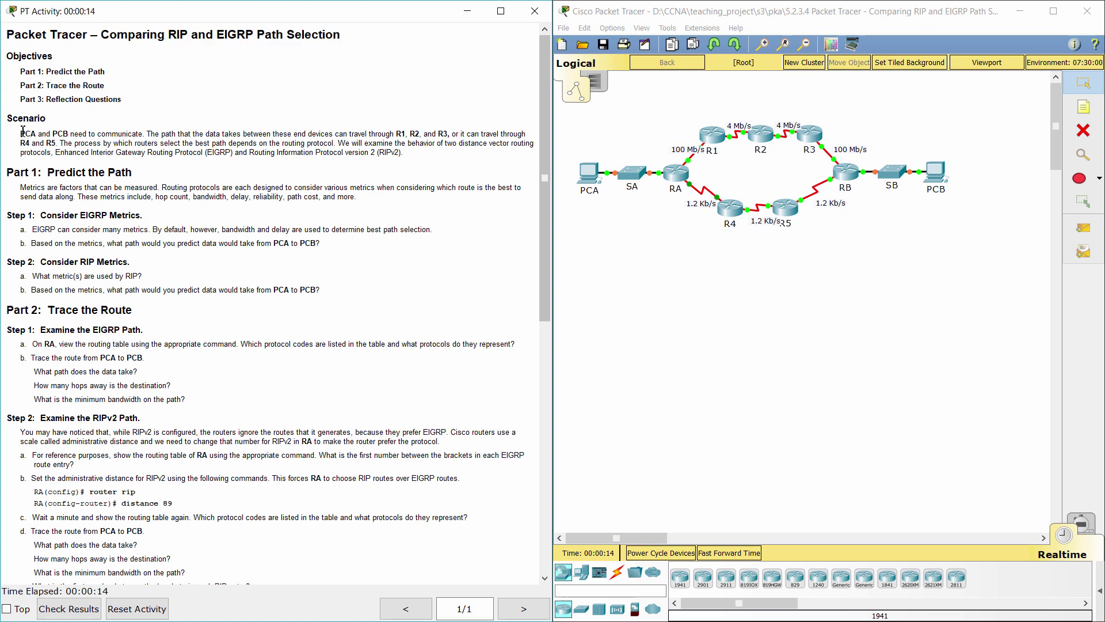
{"action": "left_click_drag", "start_coordinate": [21, 134], "coordinate": [412, 157]}
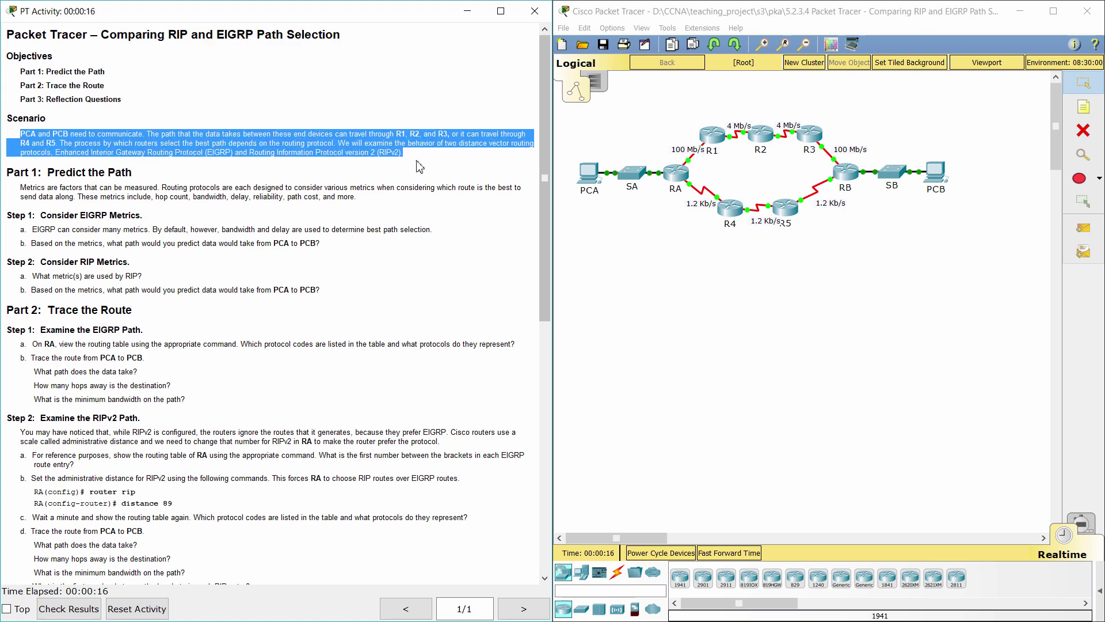
{"action": "left_click", "coordinate": [420, 167]}
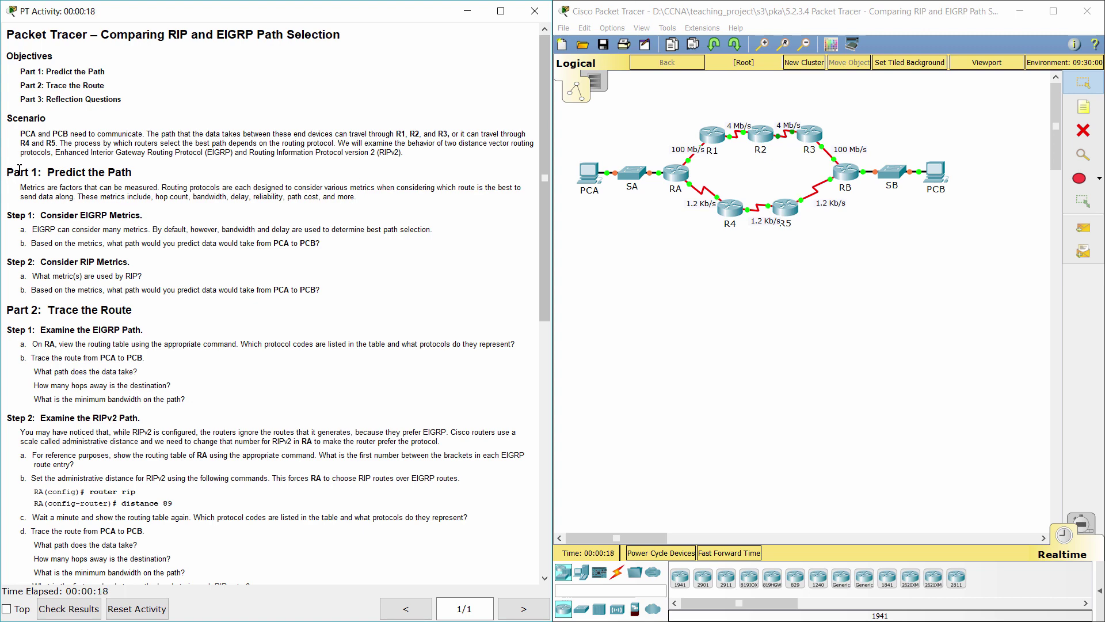
{"action": "left_click_drag", "start_coordinate": [6, 173], "coordinate": [137, 173]}
{"action": "left_click", "coordinate": [173, 178]}
{"action": "left_click_drag", "start_coordinate": [12, 185], "coordinate": [360, 198]}
{"action": "left_click", "coordinate": [368, 204]}
{"action": "left_click_drag", "start_coordinate": [8, 217], "coordinate": [149, 212]}
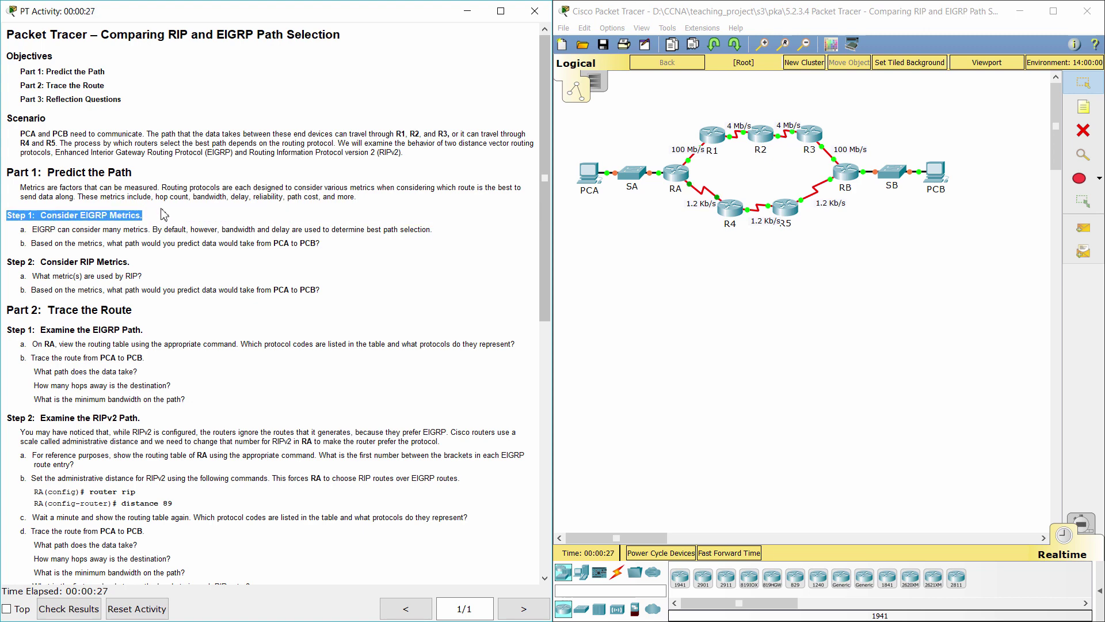
{"action": "left_click", "coordinate": [172, 213]}
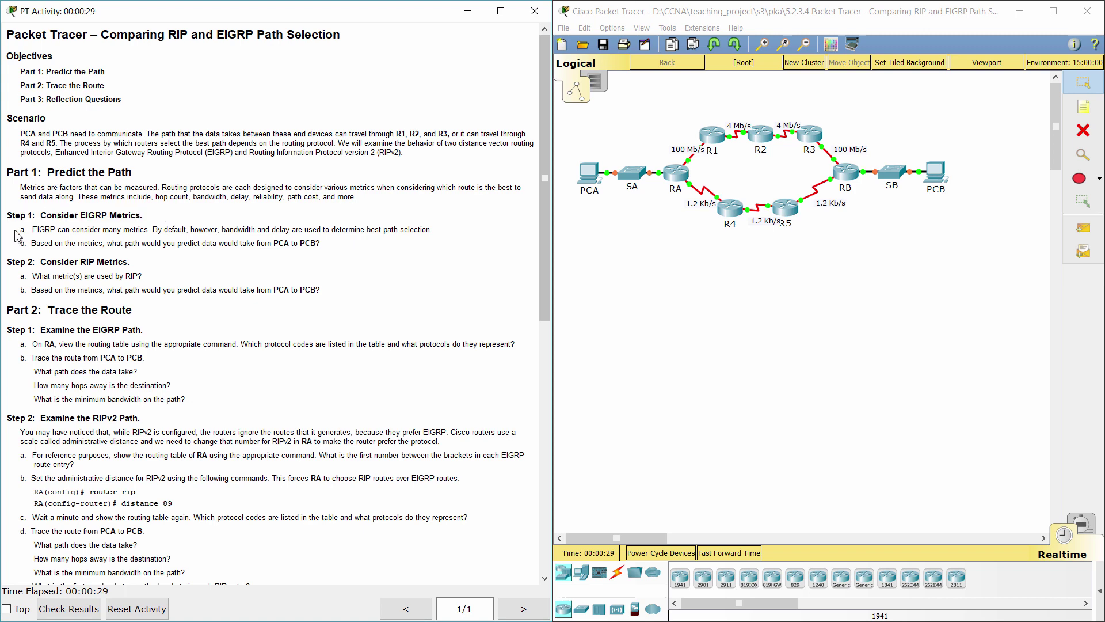
{"action": "left_click_drag", "start_coordinate": [17, 231], "coordinate": [330, 248]}
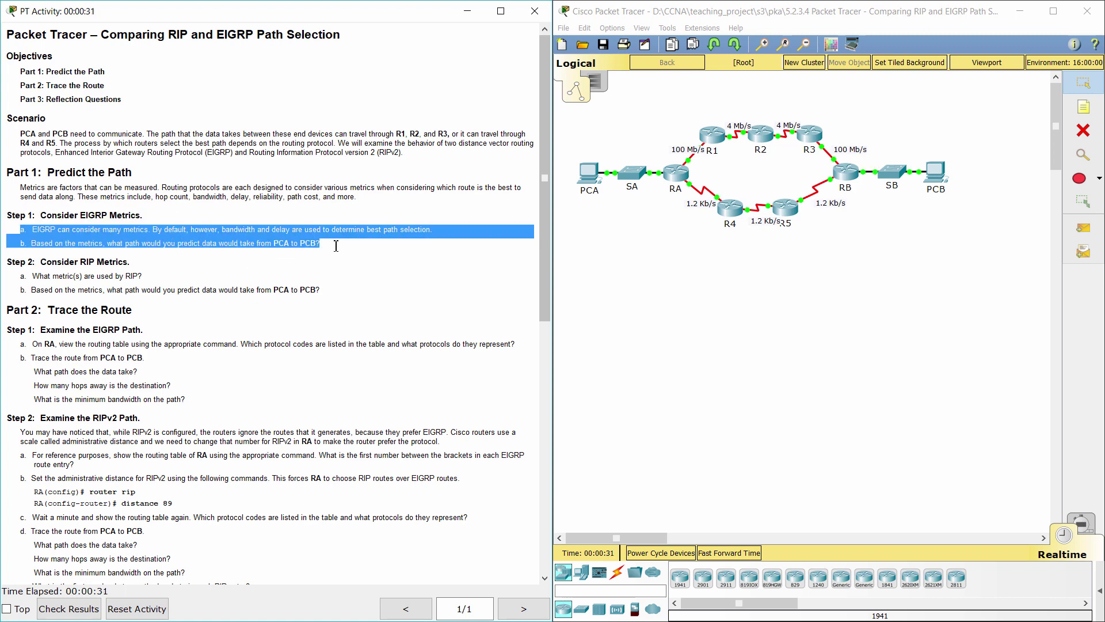
{"action": "left_click", "coordinate": [384, 248]}
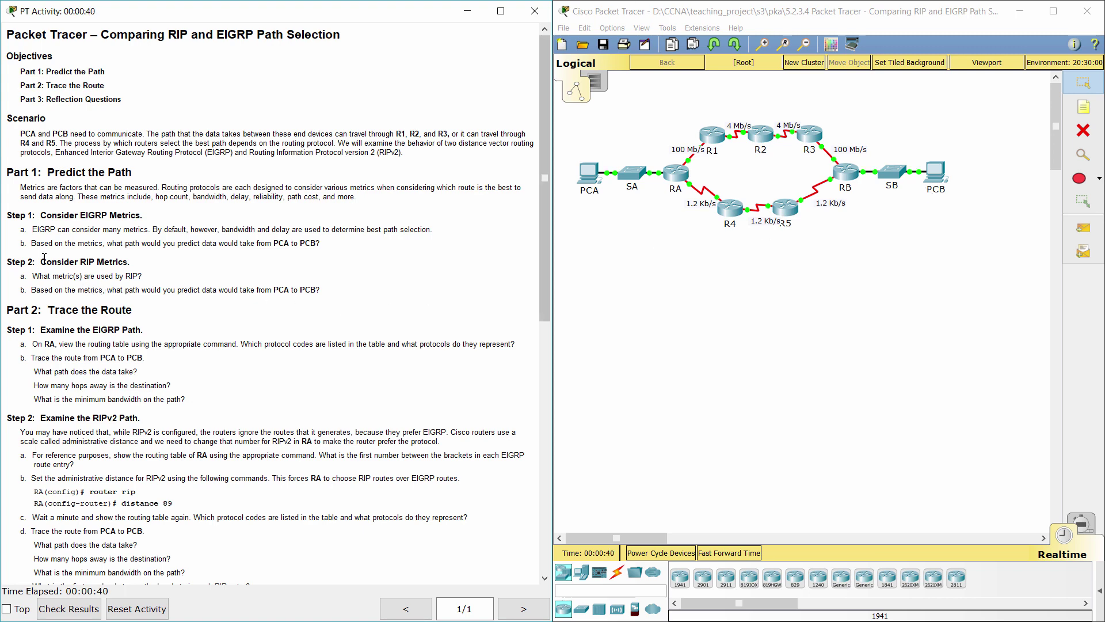
Step: Read the RIP metrics questions in Part 1 and the Part 2 instruction for viewing the routing table on RA
{"action": "left_click_drag", "start_coordinate": [7, 262], "coordinate": [134, 264]}
{"action": "left_click", "coordinate": [8, 278]}
{"action": "left_click_drag", "start_coordinate": [19, 277], "coordinate": [159, 278]}
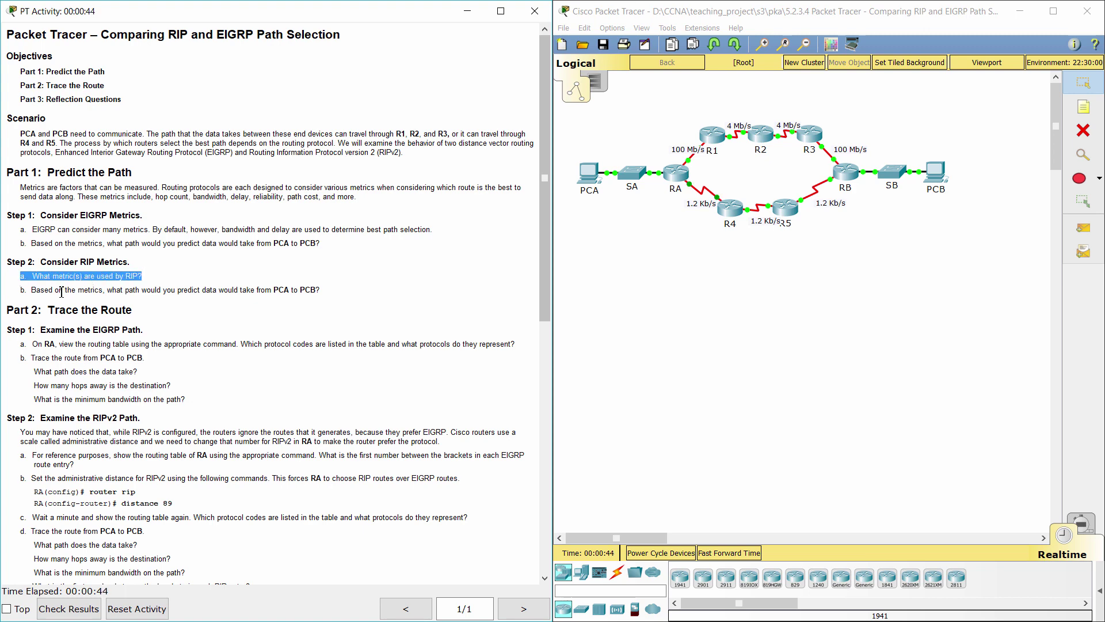
{"action": "left_click_drag", "start_coordinate": [18, 290], "coordinate": [336, 290]}
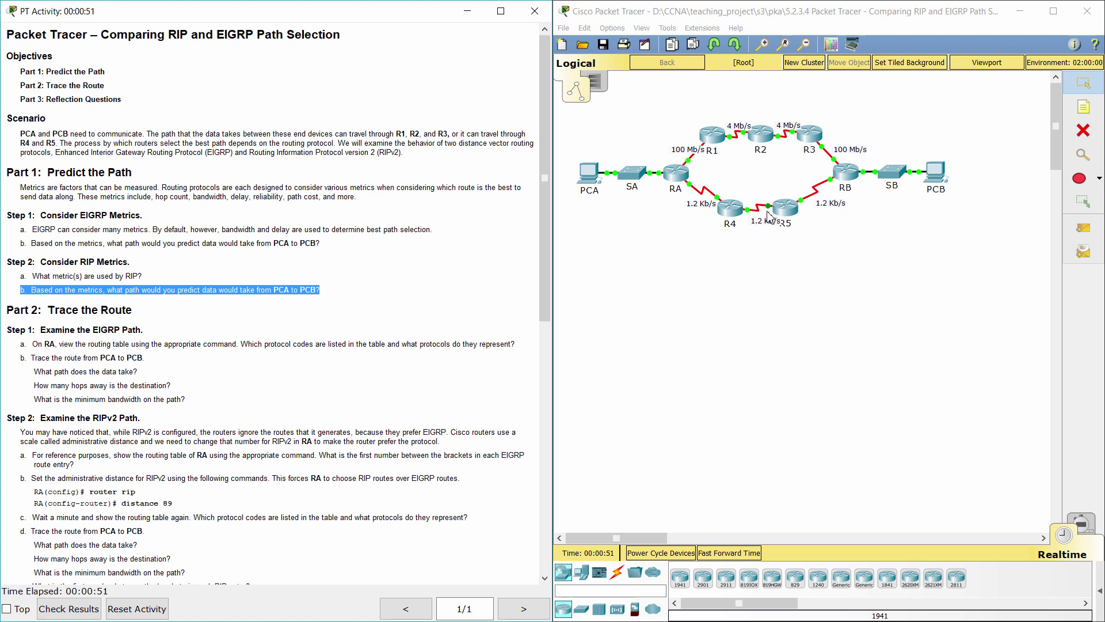
{"action": "left_click", "coordinate": [223, 315]}
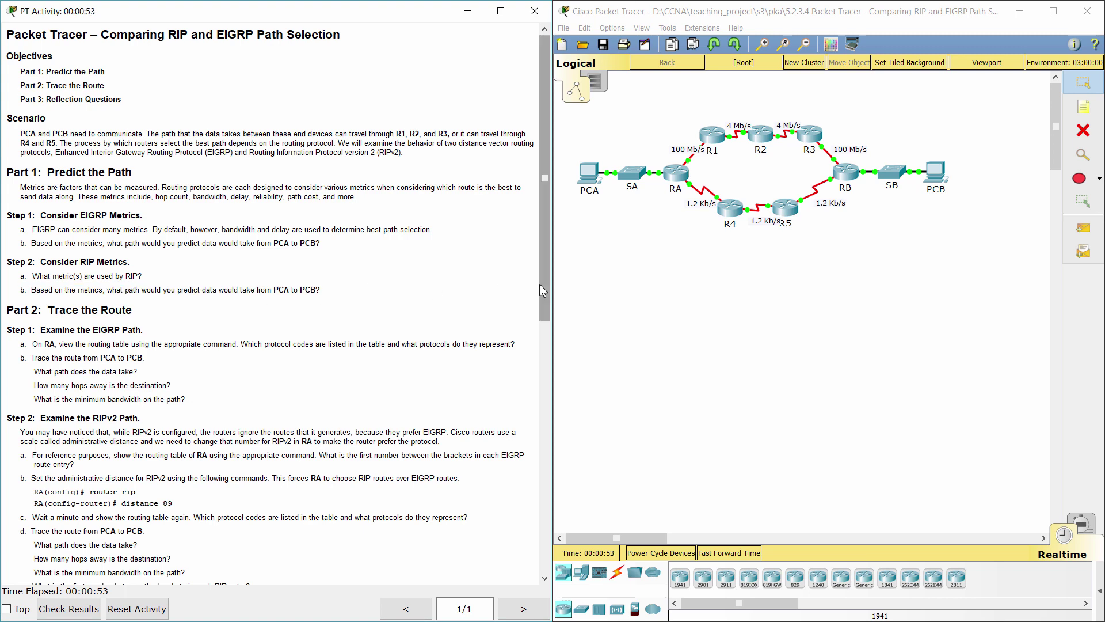
{"action": "scroll", "coordinate": [524, 291], "scroll_direction": "down", "scroll_amount": 5}
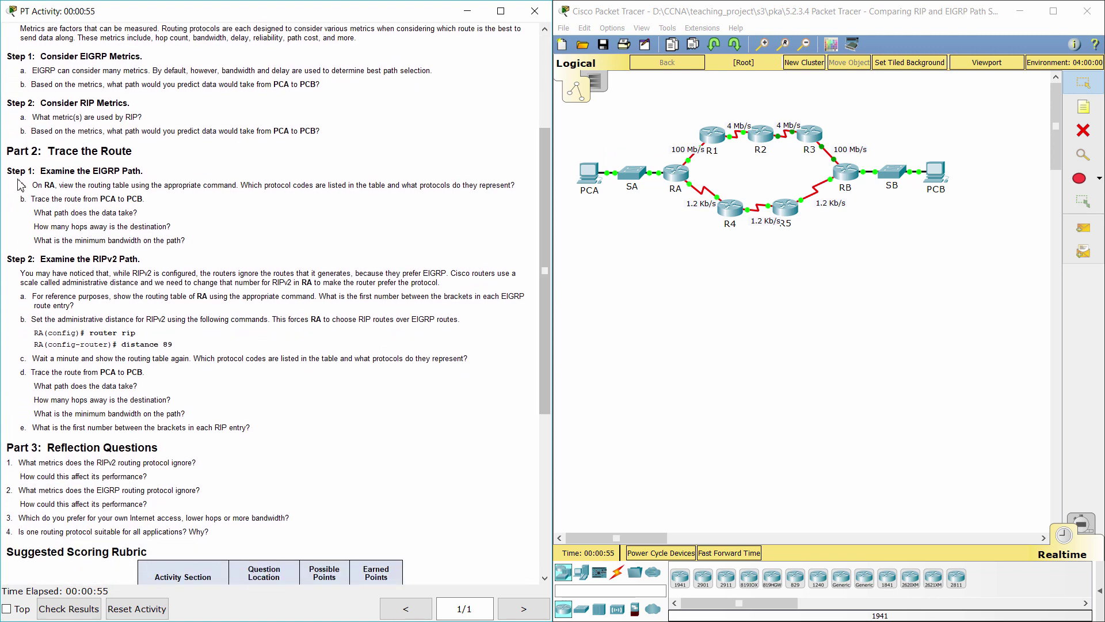
{"action": "left_click_drag", "start_coordinate": [6, 150], "coordinate": [147, 147]}
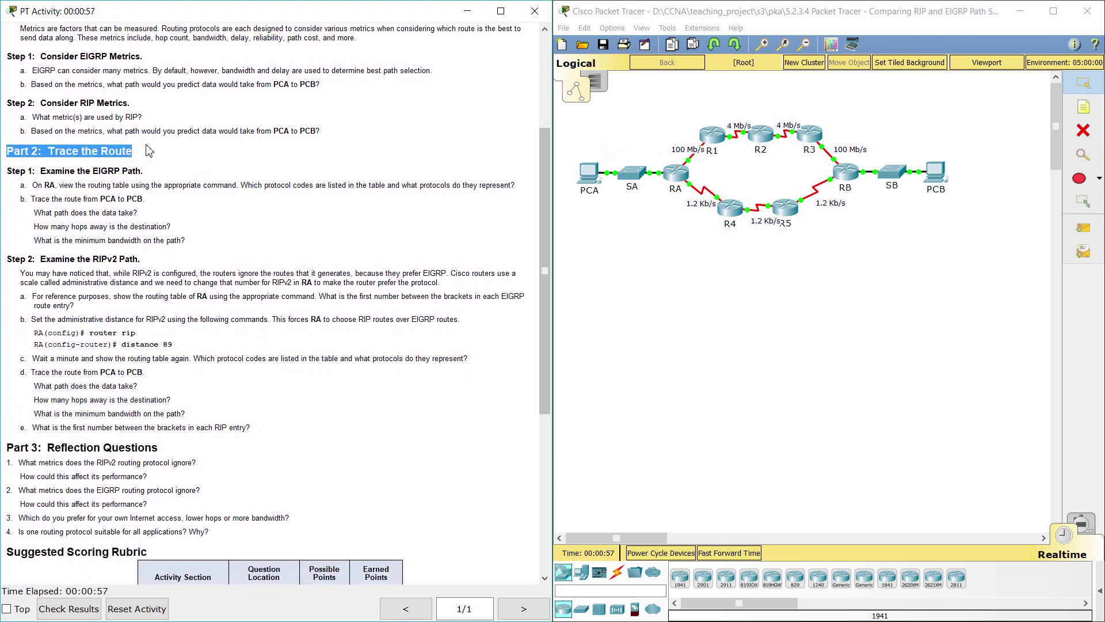
{"action": "left_click", "coordinate": [200, 170]}
{"action": "left_click_drag", "start_coordinate": [7, 170], "coordinate": [172, 176]}
{"action": "left_click", "coordinate": [173, 176]}
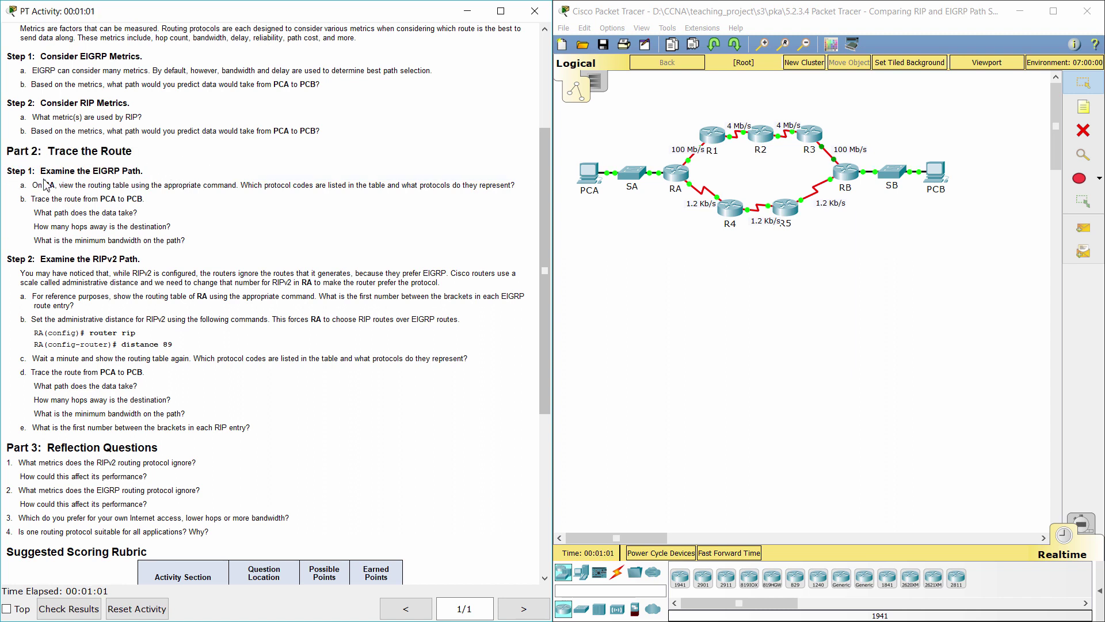
{"action": "left_click_drag", "start_coordinate": [19, 184], "coordinate": [515, 185]}
Step: Open router RA's command line in an enlarged window and enter privileged EXEC mode with ena
{"action": "left_click", "coordinate": [678, 184]}
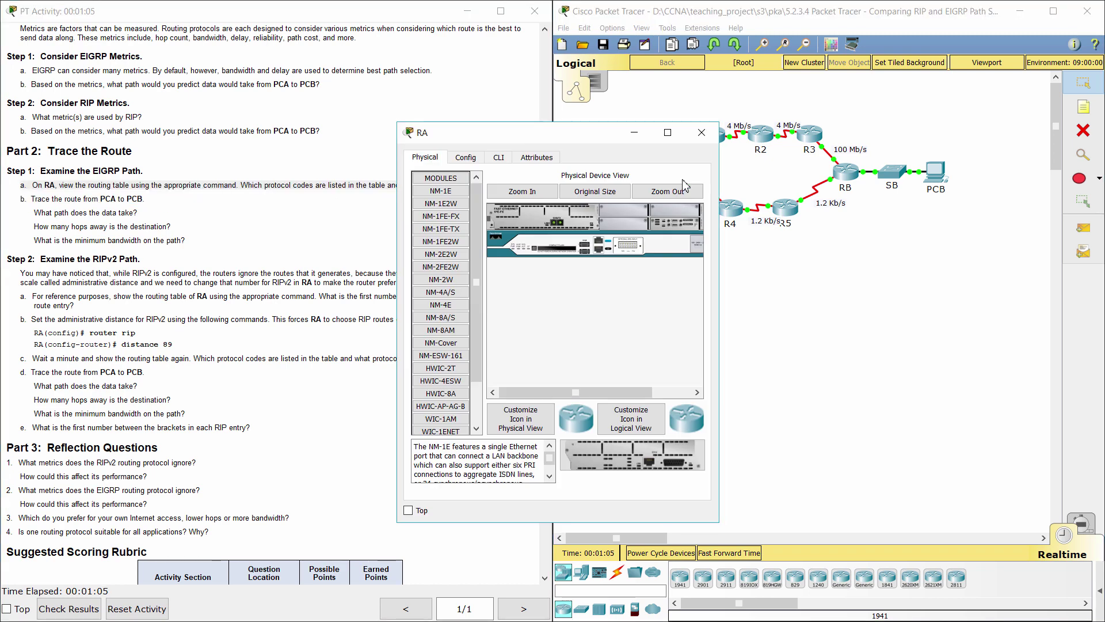
{"action": "left_click_drag", "start_coordinate": [578, 124], "coordinate": [422, 49]}
{"action": "left_click_drag", "start_coordinate": [704, 132], "coordinate": [1030, 138]}
{"action": "left_click", "coordinate": [484, 74]}
{"action": "type", "text": "ena"}
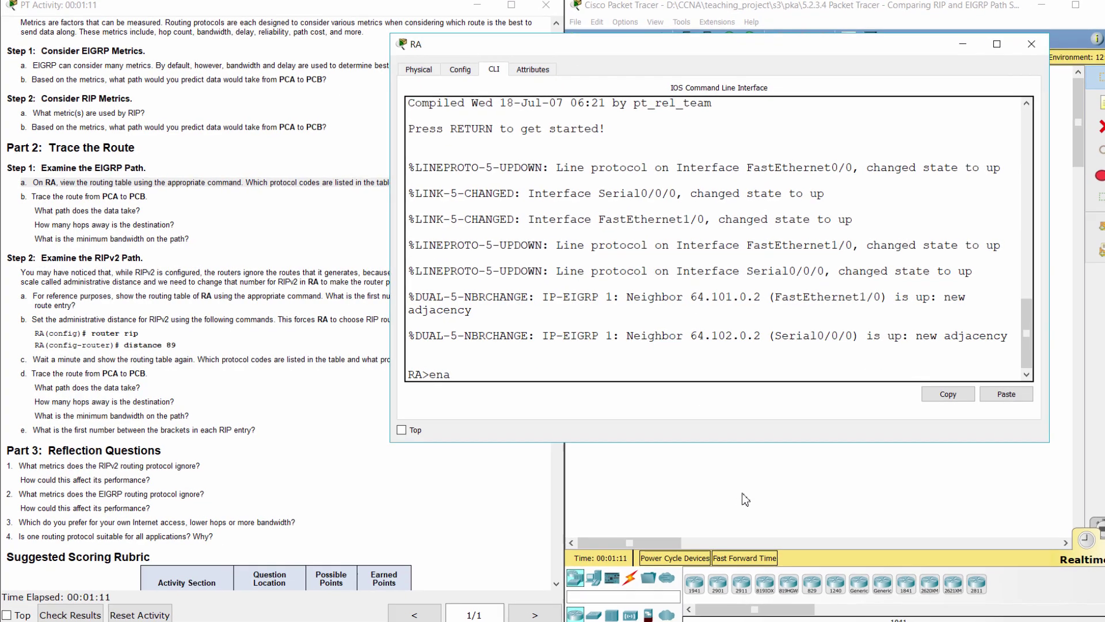
{"action": "key", "text": "Return"}
Step: Display RA's routing table with show ip route and compare its C and D route entries with the codes legend
{"action": "type", "text": "show ip route"}
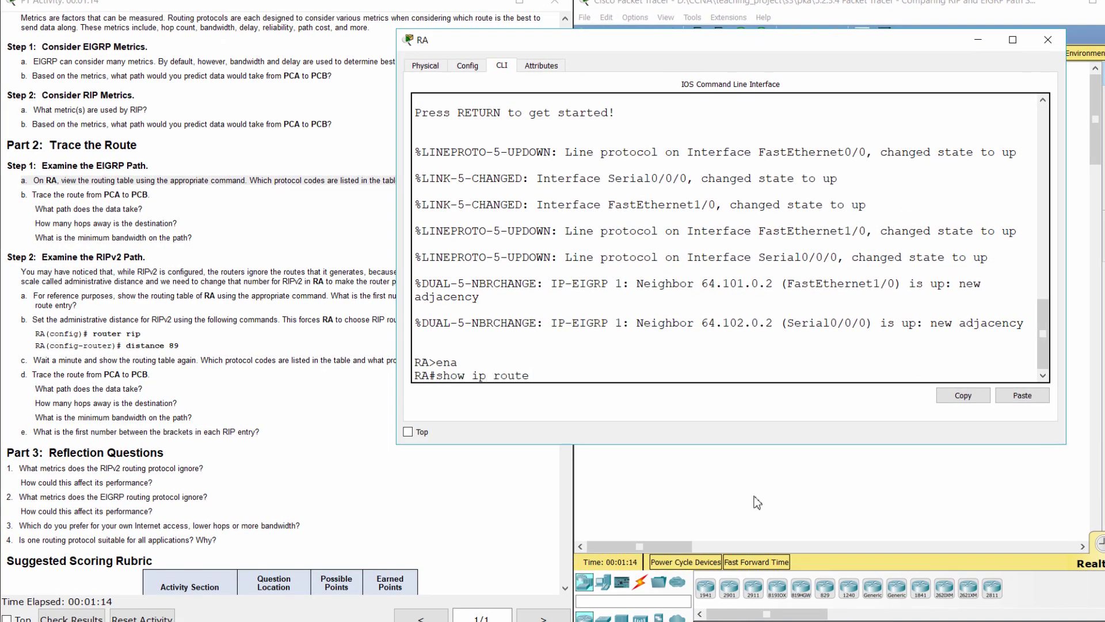
{"action": "key", "text": "Return"}
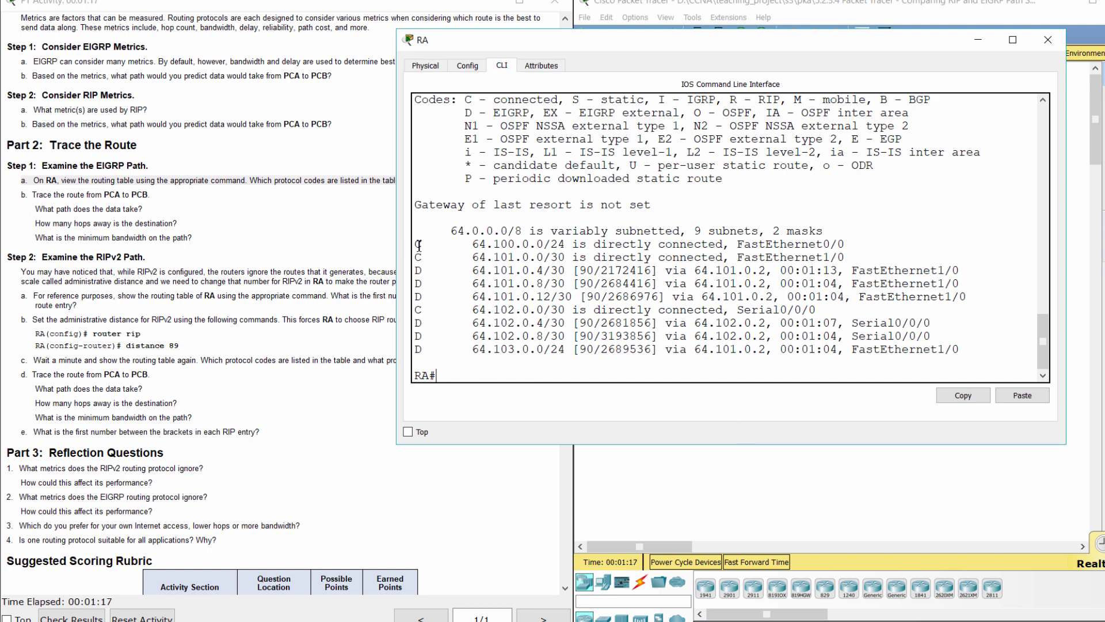
{"action": "left_click_drag", "start_coordinate": [416, 243], "coordinate": [971, 354]}
{"action": "left_click", "coordinate": [639, 294]}
{"action": "scroll", "coordinate": [590, 299], "scroll_direction": "up", "scroll_amount": 1}
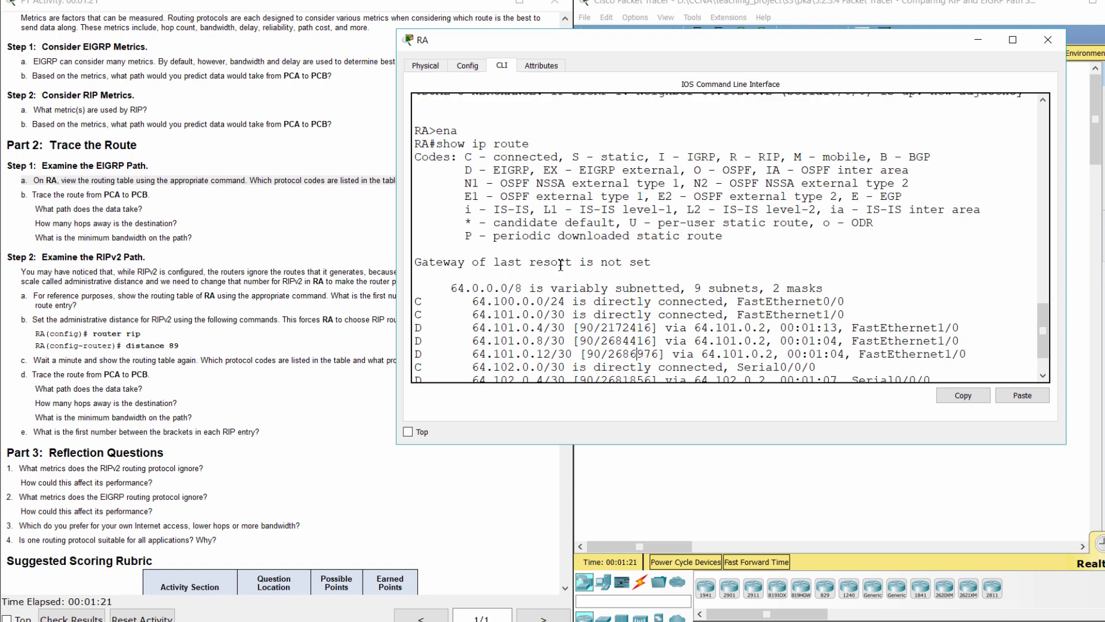
{"action": "left_click_drag", "start_coordinate": [417, 301], "coordinate": [429, 301]}
{"action": "left_click_drag", "start_coordinate": [466, 157], "coordinate": [558, 159]}
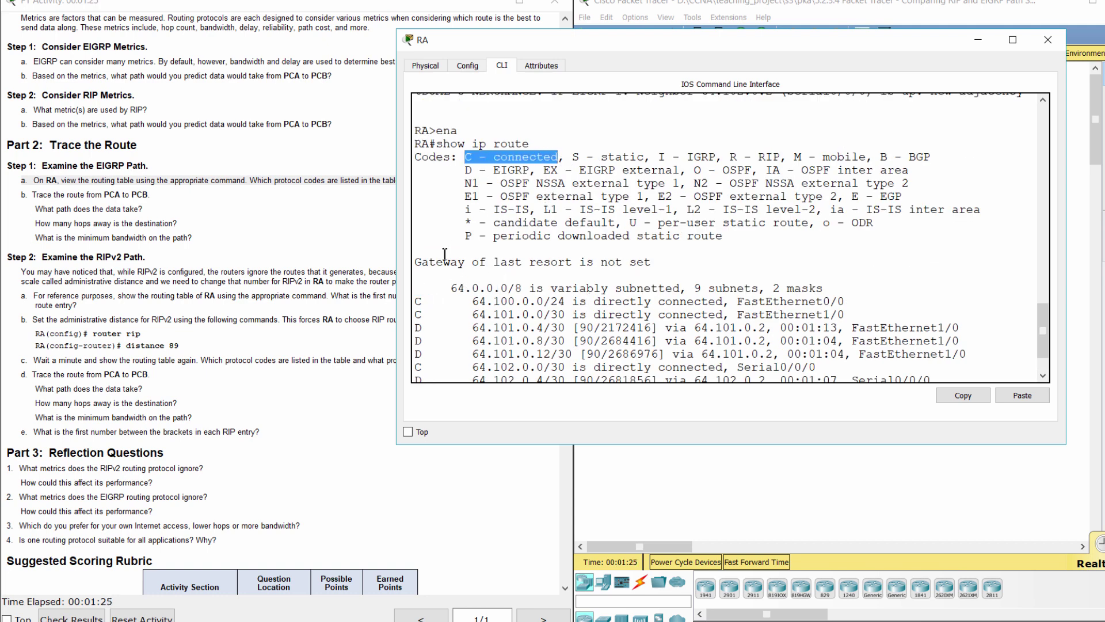
{"action": "left_click_drag", "start_coordinate": [415, 327], "coordinate": [425, 328]}
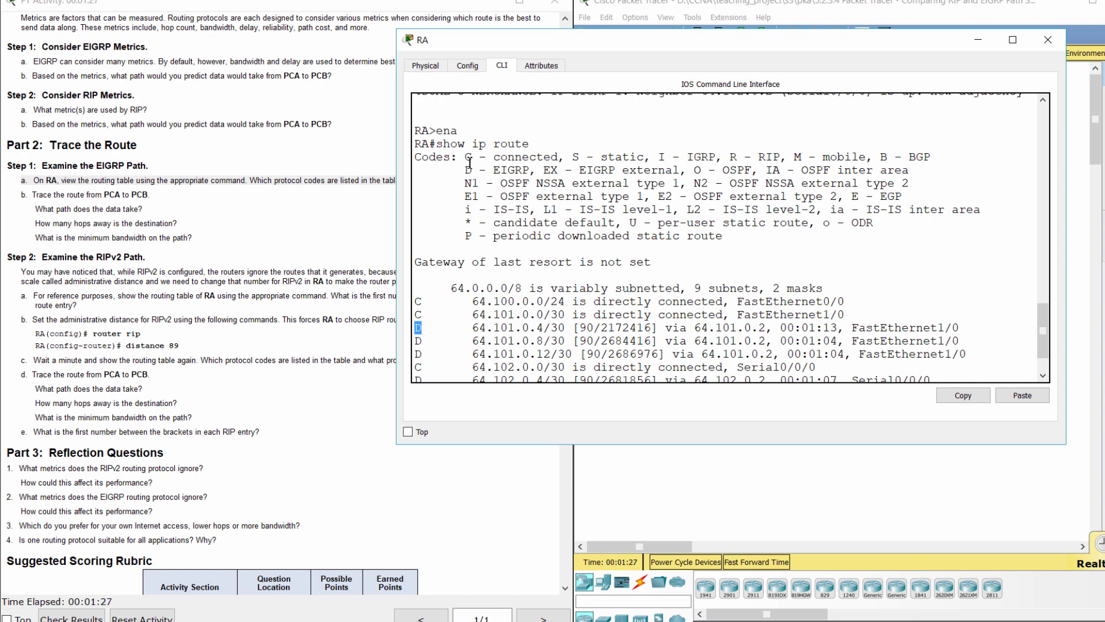
{"action": "left_click_drag", "start_coordinate": [466, 170], "coordinate": [530, 173]}
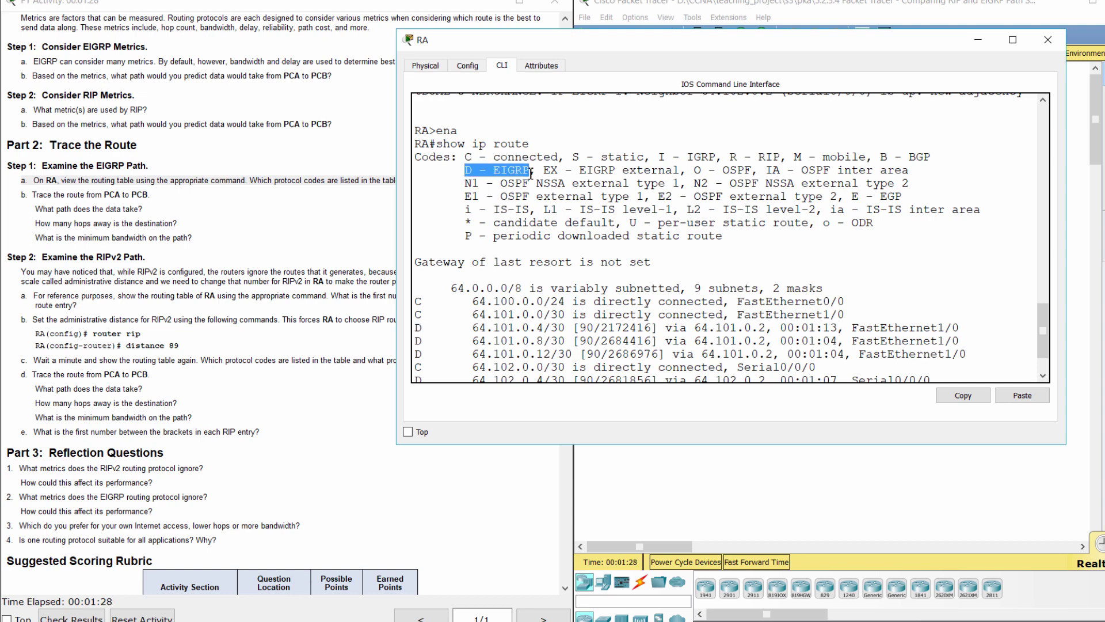
Step: Read the instruction for tracing the route from PCA to PCB and open the Command Prompt on PCA
{"action": "left_click", "coordinate": [224, 207]}
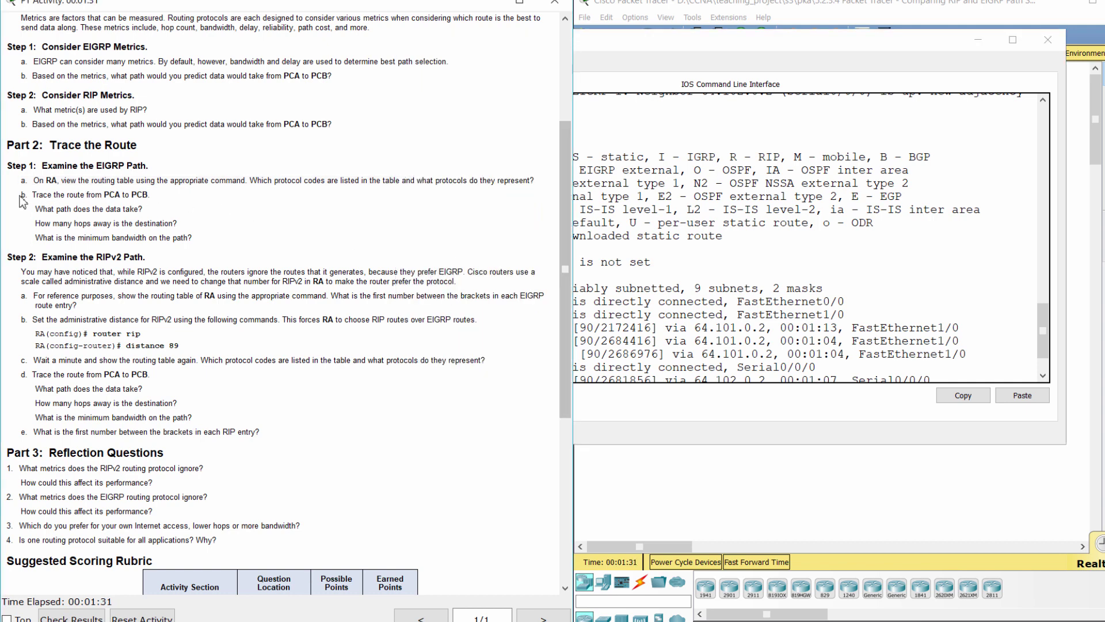
{"action": "mouse_move", "coordinate": [23, 196]}
{"action": "left_mouse_down"}
{"action": "mouse_move", "coordinate": [166, 198]}
{"action": "mouse_move", "coordinate": [216, 240]}
{"action": "left_mouse_up"}
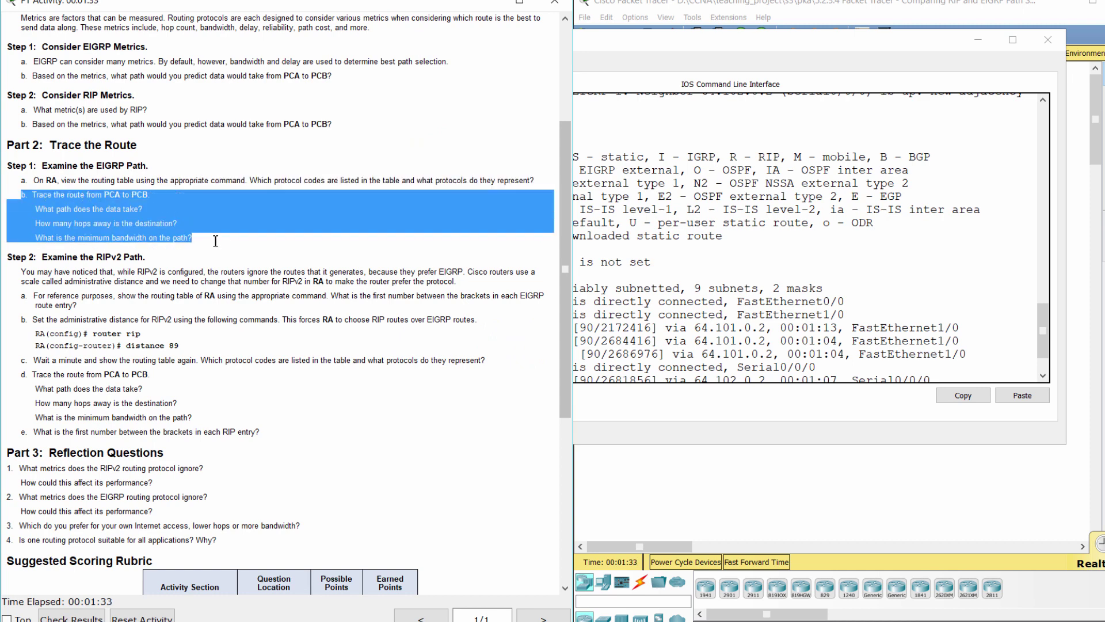
{"action": "left_click", "coordinate": [651, 177]}
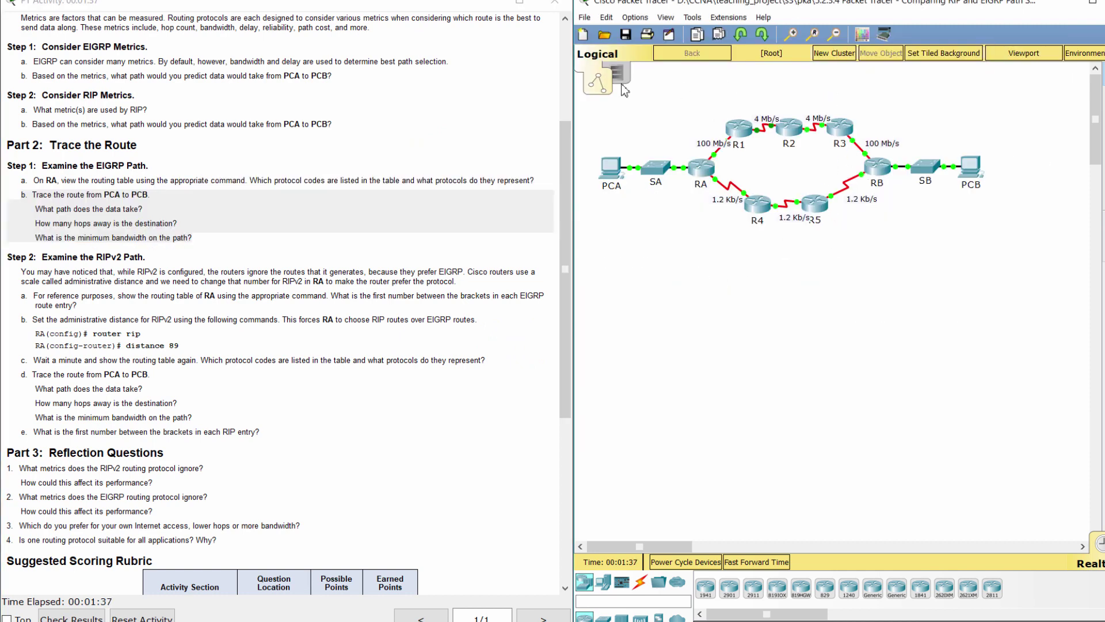
{"action": "left_click", "coordinate": [607, 166]}
{"action": "left_click_drag", "start_coordinate": [351, 69], "coordinate": [351, 69]}
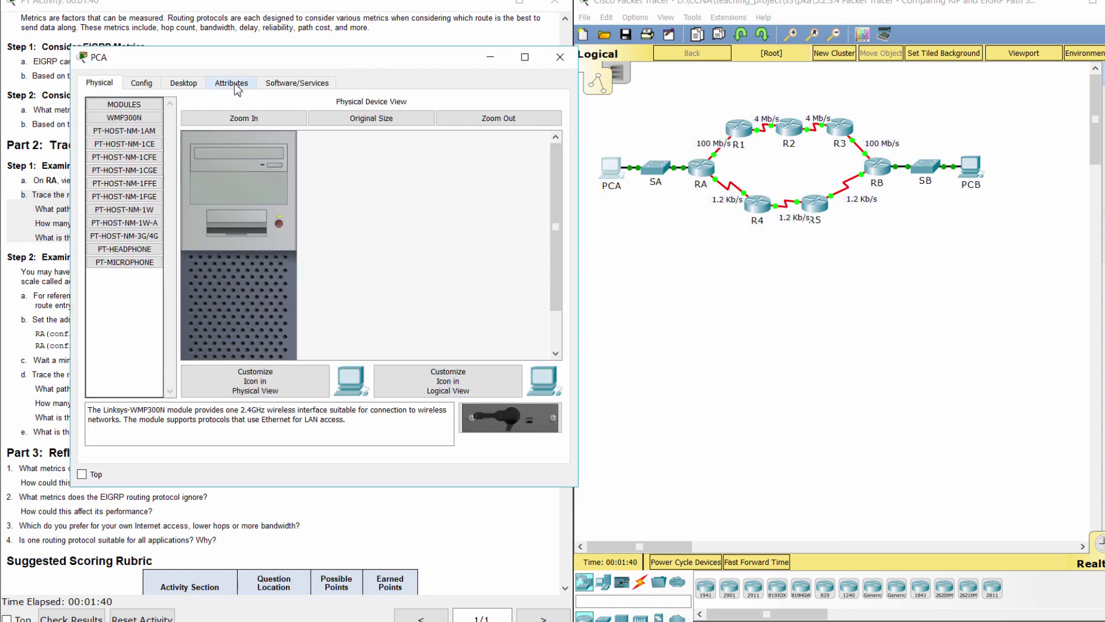
{"action": "left_click", "coordinate": [183, 82]}
{"action": "left_click", "coordinate": [375, 168]}
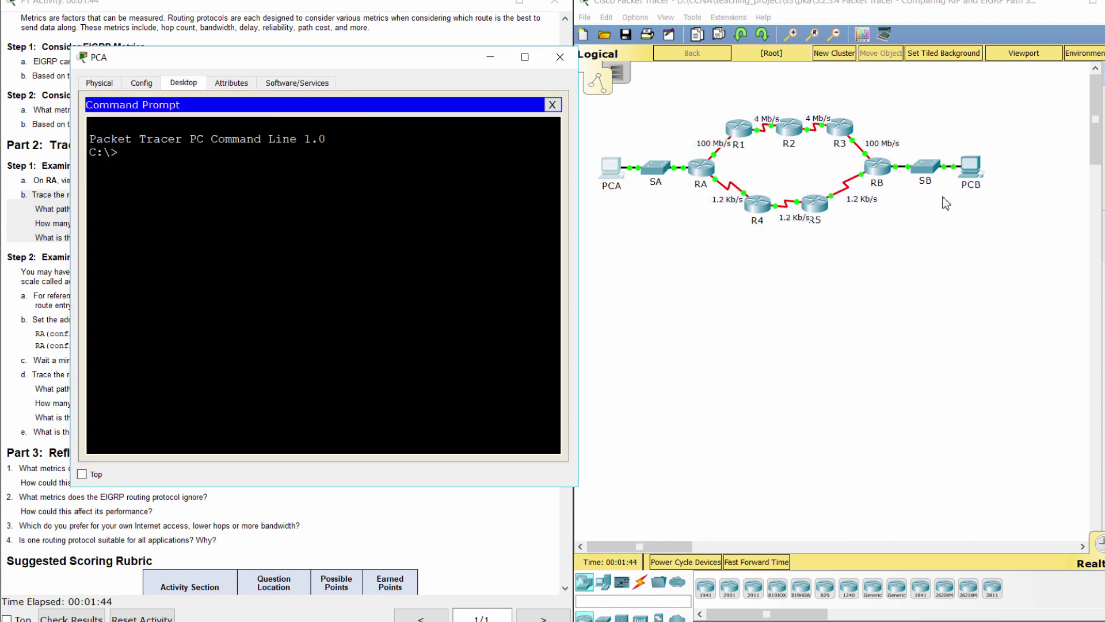
Step: Open PCB's IP Configuration beside the PCA window to look up its IP address
{"action": "left_click", "coordinate": [971, 170]}
{"action": "left_click_drag", "start_coordinate": [803, 115], "coordinate": [918, 72]}
{"action": "left_click", "coordinate": [708, 93]}
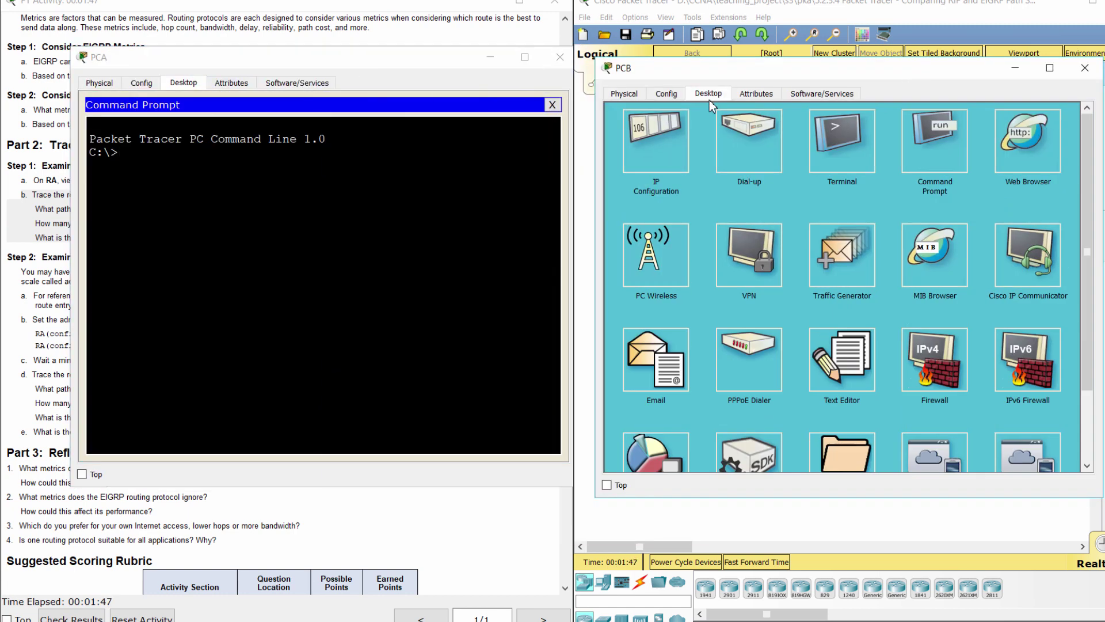
{"action": "left_click", "coordinate": [650, 147]}
Step: Run tracert 64.103.0.1 from PCA's Command Prompt and copy the listed hops
{"action": "left_click", "coordinate": [322, 288]}
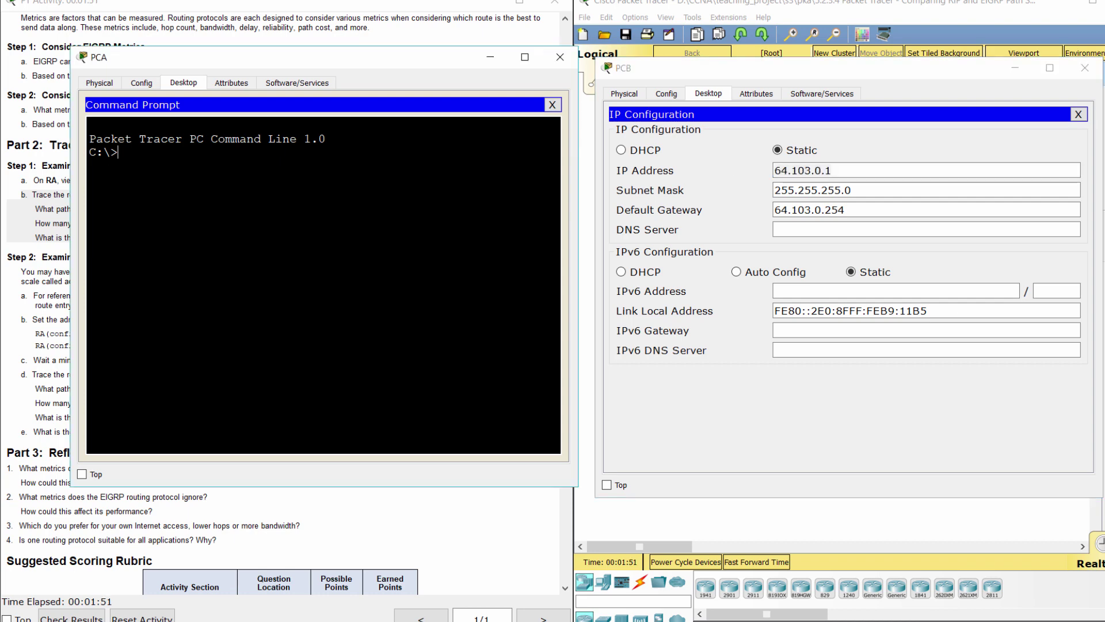
{"action": "type", "text": "tracert 64.103.0.1"}
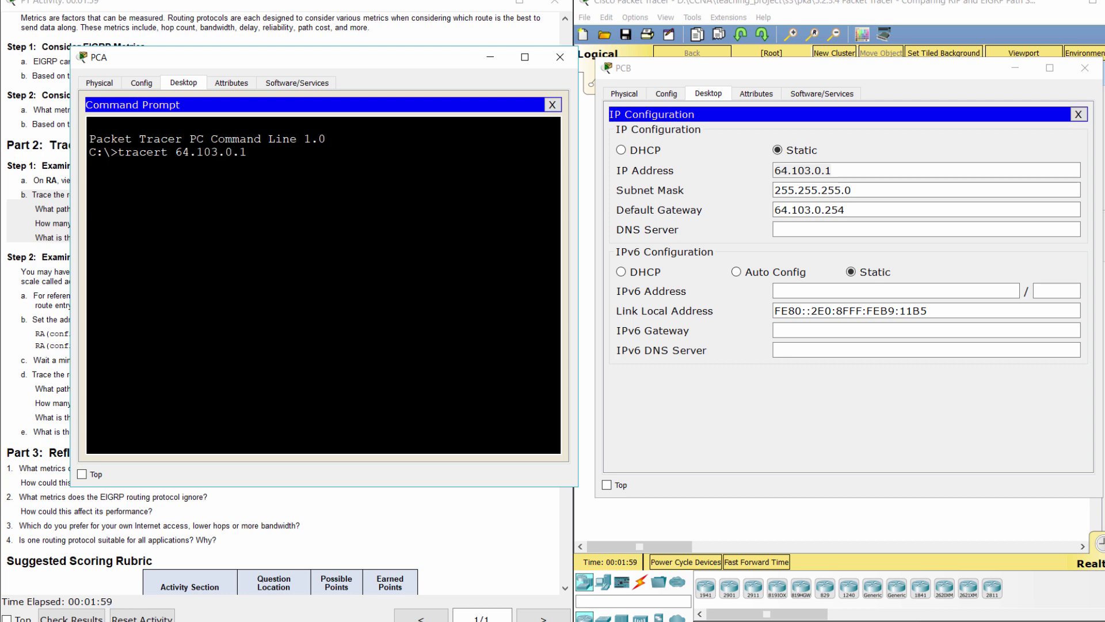
{"action": "key", "text": "Return"}
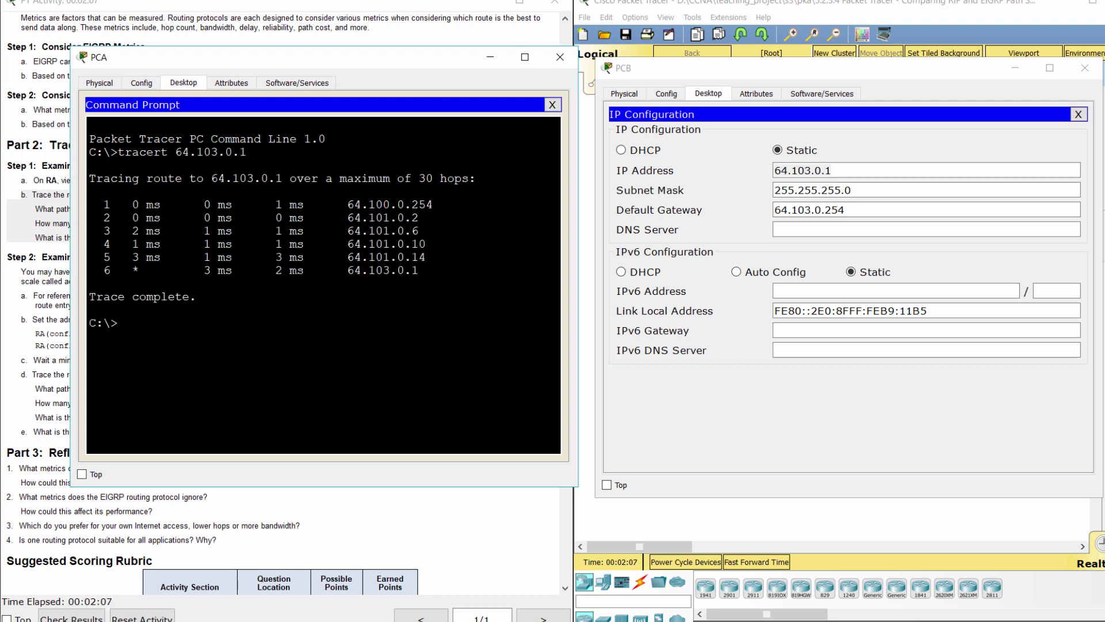
{"action": "left_click_drag", "start_coordinate": [89, 192], "coordinate": [419, 270]}
{"action": "key", "text": "ctrl+c"}
Step: Review the EIGRP questions on path, hop count and minimum bandwidth, and check the link speeds in the topology
{"action": "left_click", "coordinate": [395, 19]}
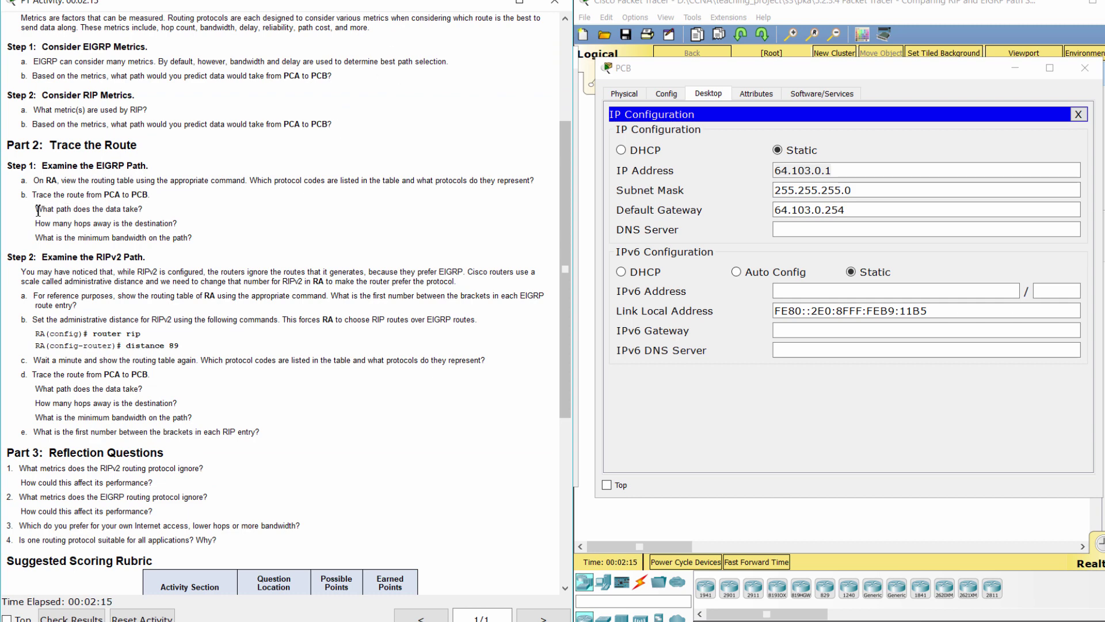
{"action": "left_click_drag", "start_coordinate": [36, 209], "coordinate": [144, 210]}
{"action": "left_click", "coordinate": [134, 236]}
{"action": "left_click_drag", "start_coordinate": [35, 223], "coordinate": [203, 219]}
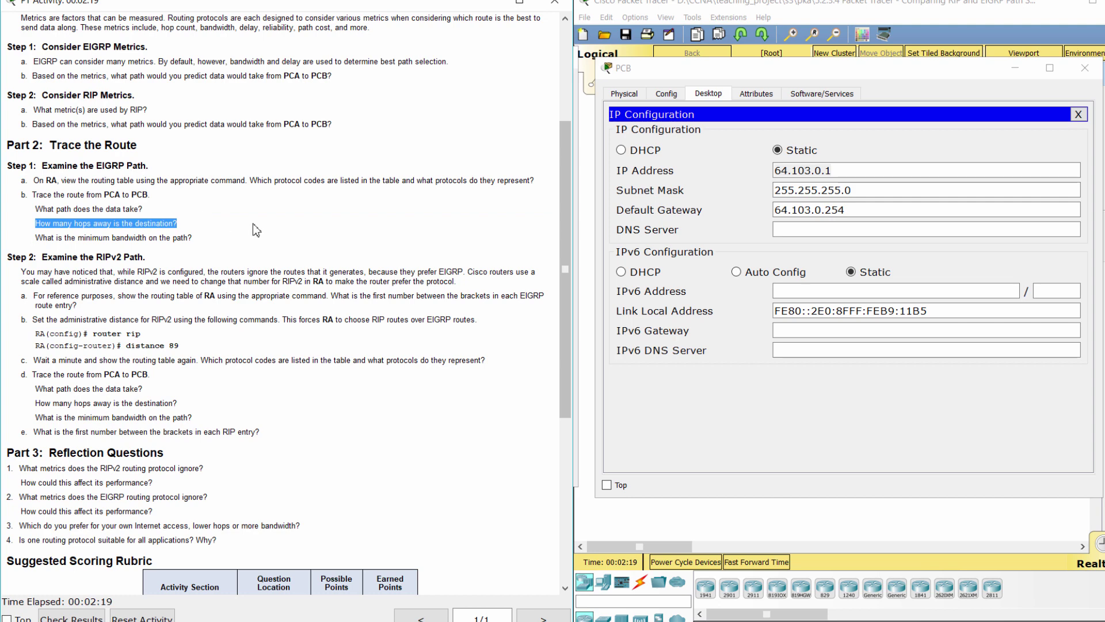
{"action": "left_click", "coordinate": [34, 238]}
{"action": "left_click_drag", "start_coordinate": [36, 238], "coordinate": [216, 241]}
{"action": "left_click", "coordinate": [838, 4]}
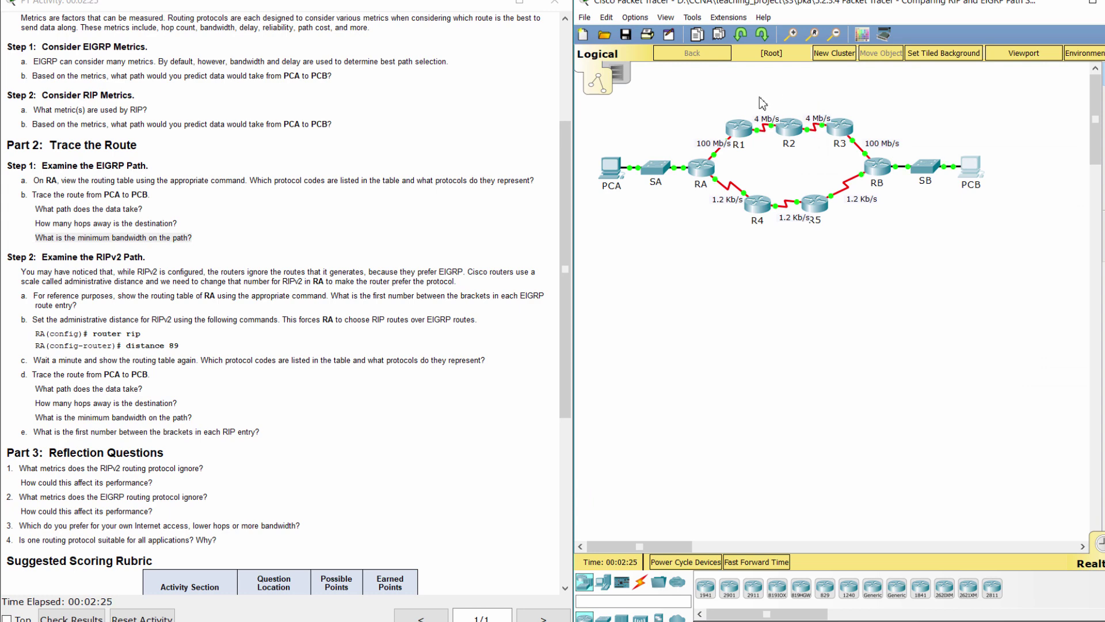
Step: Read the introduction to examining the RIPv2 path and instruction a about the first bracketed number in RA's EIGRP route entries
{"action": "left_click", "coordinate": [230, 314]}
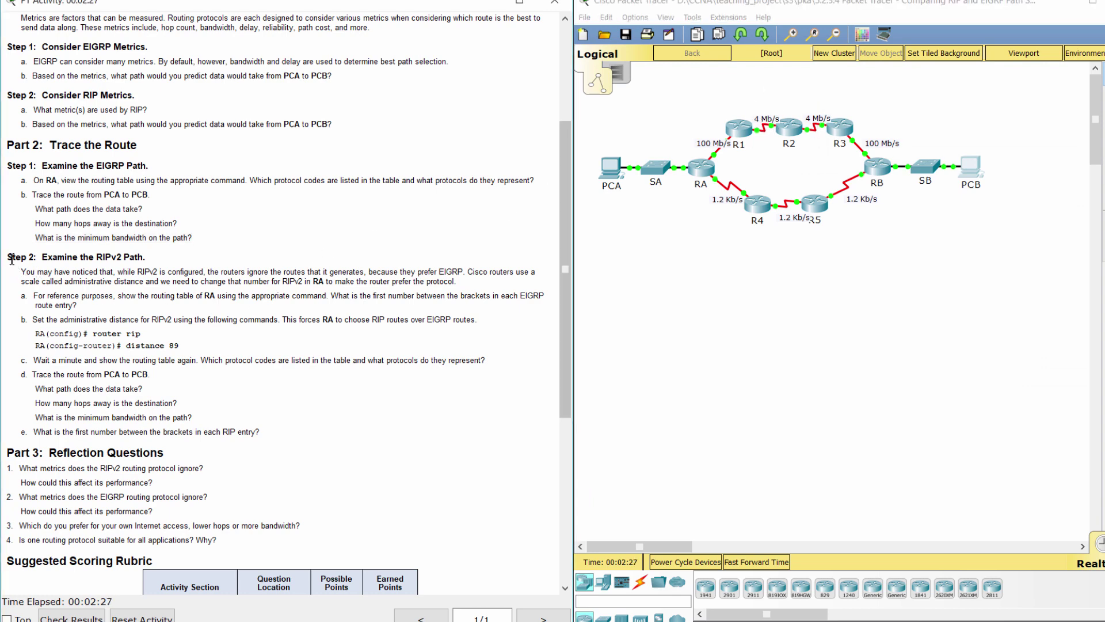
{"action": "left_click_drag", "start_coordinate": [7, 257], "coordinate": [161, 262]}
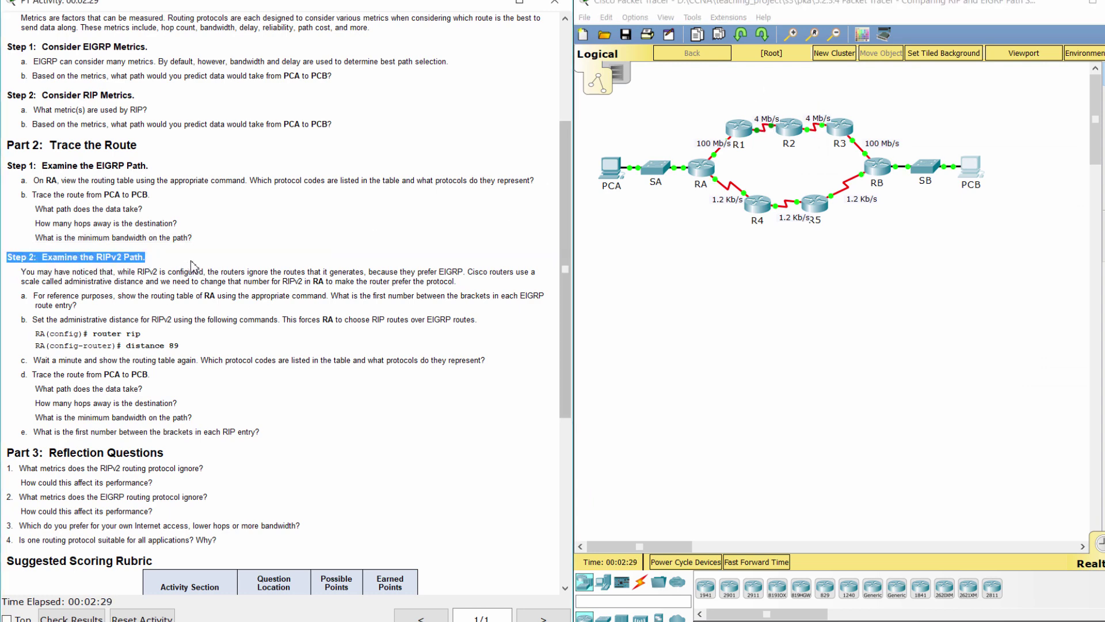
{"action": "left_click", "coordinate": [162, 264]}
{"action": "left_click_drag", "start_coordinate": [22, 271], "coordinate": [463, 282]}
{"action": "left_click", "coordinate": [473, 289]}
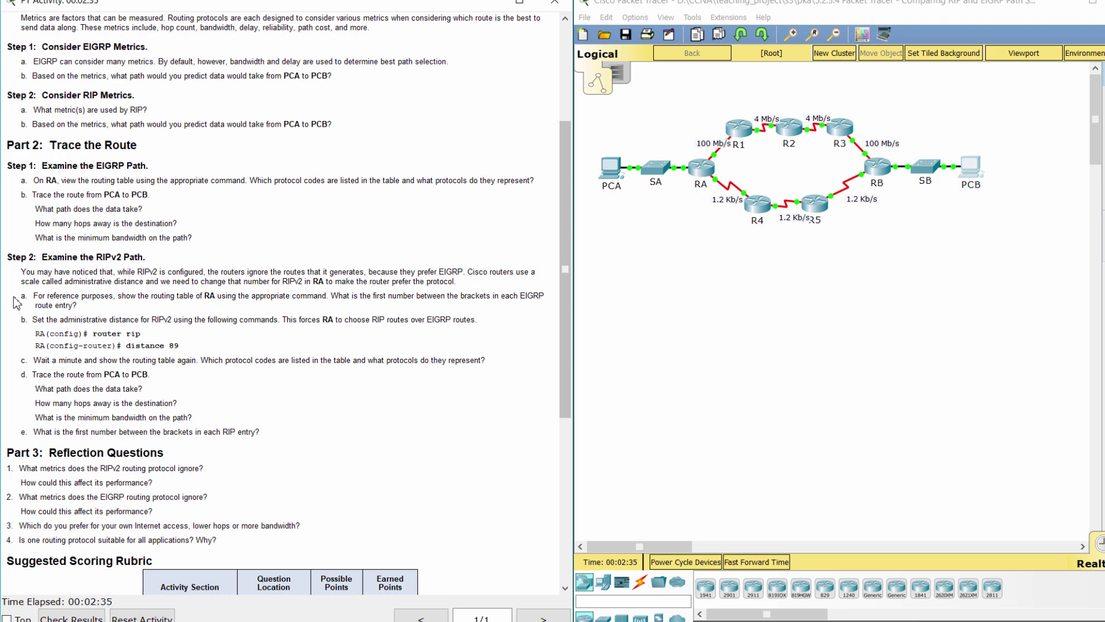
{"action": "left_click_drag", "start_coordinate": [19, 296], "coordinate": [211, 307]}
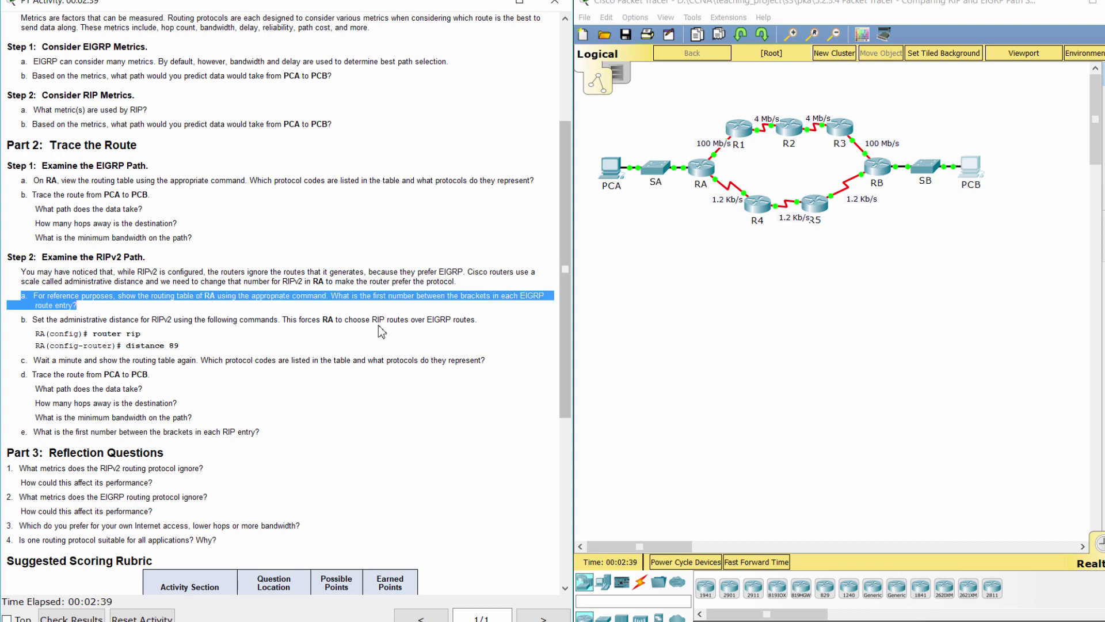
Step: Open RA's command line and examine the first number between the brackets in the EIGRP entries of its routing table
{"action": "left_click", "coordinate": [704, 173]}
{"action": "left_click", "coordinate": [698, 274]}
{"action": "scroll", "coordinate": [701, 288], "scroll_direction": "down", "scroll_amount": 2}
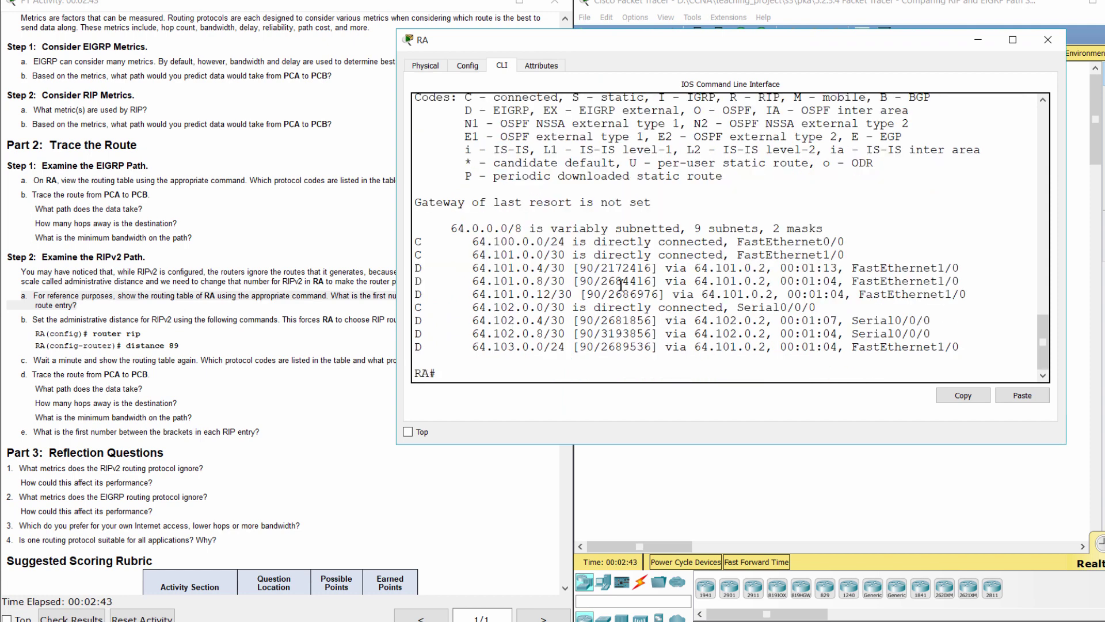
{"action": "left_click_drag", "start_coordinate": [580, 267], "coordinate": [596, 324]}
{"action": "left_click", "coordinate": [87, 311]}
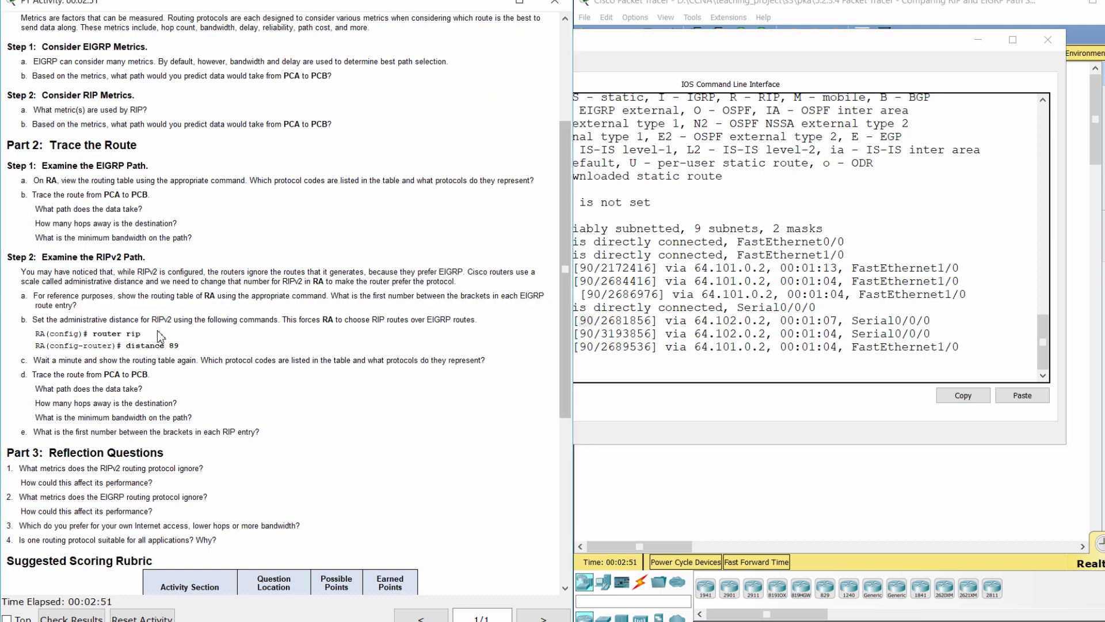
Step: Set the RIP administrative distance to 89 on RA, using router rip and distance 89 in configuration mode
{"action": "left_click_drag", "start_coordinate": [17, 315], "coordinate": [243, 346]}
{"action": "left_click", "coordinate": [657, 375]}
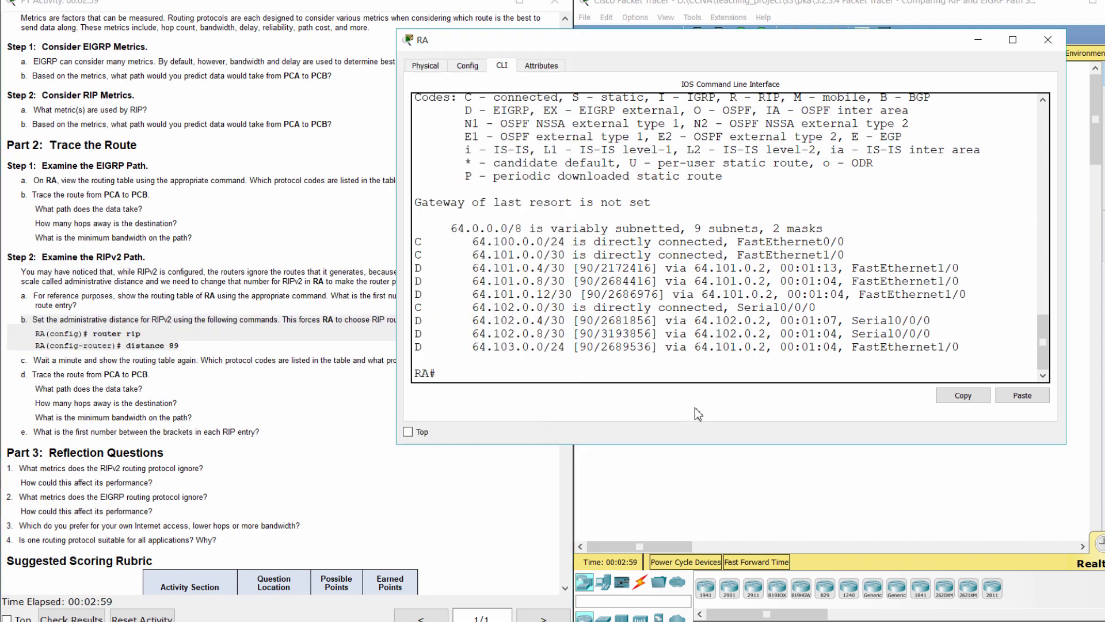
{"action": "type", "text": "conf t"}
{"action": "key", "text": "Return"}
{"action": "type", "text": "rout"}
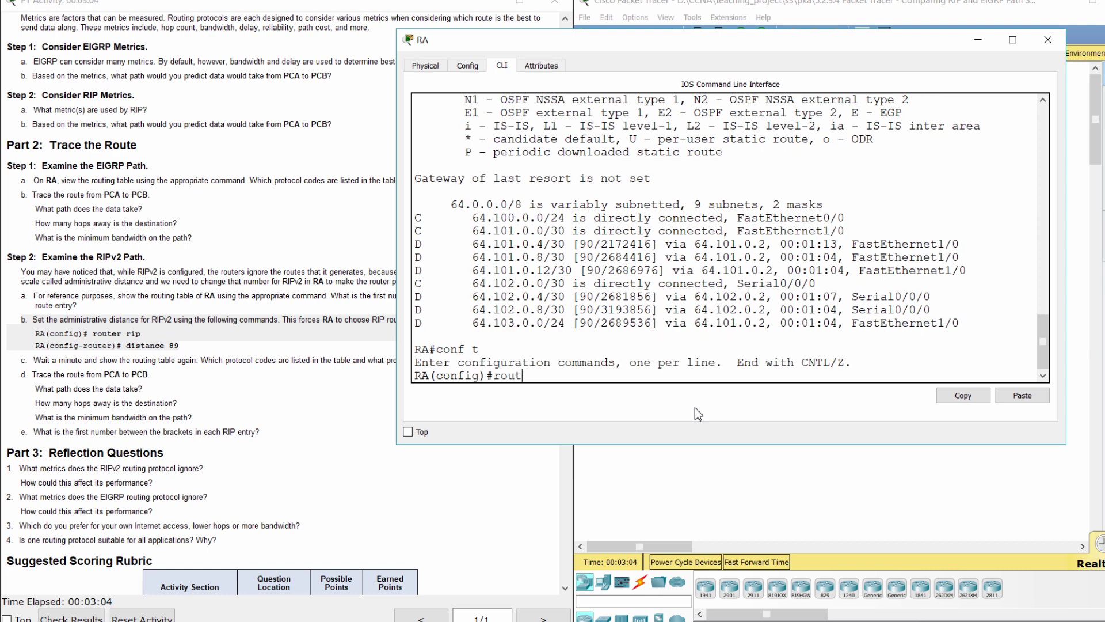
{"action": "type", "text": "er rip"}
{"action": "key", "text": "Return"}
{"action": "type", "text": "dis"}
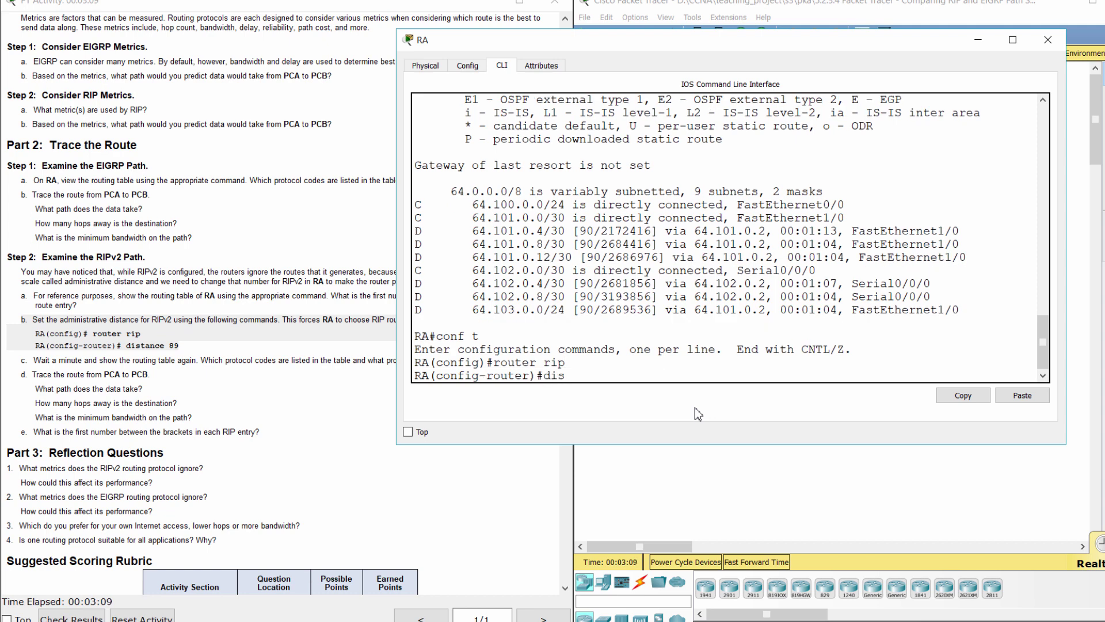
{"action": "type", "text": "tance 89"}
{"action": "key", "text": "Return"}
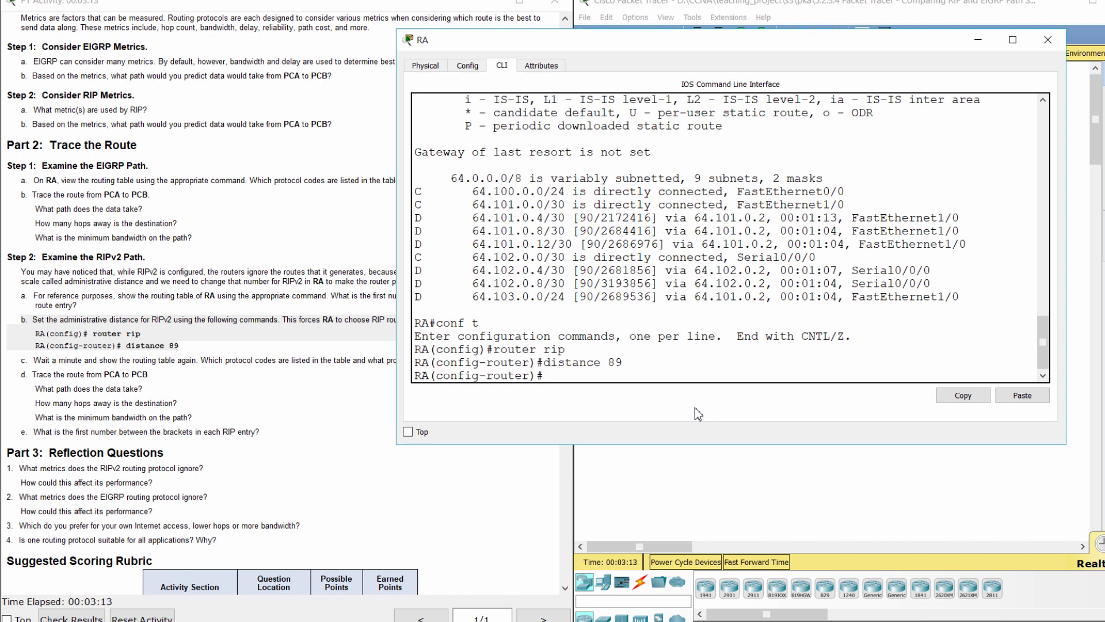
Step: Fast-forward the simulation time and read instruction c about showing the routing table again
{"action": "left_click", "coordinate": [749, 532]}
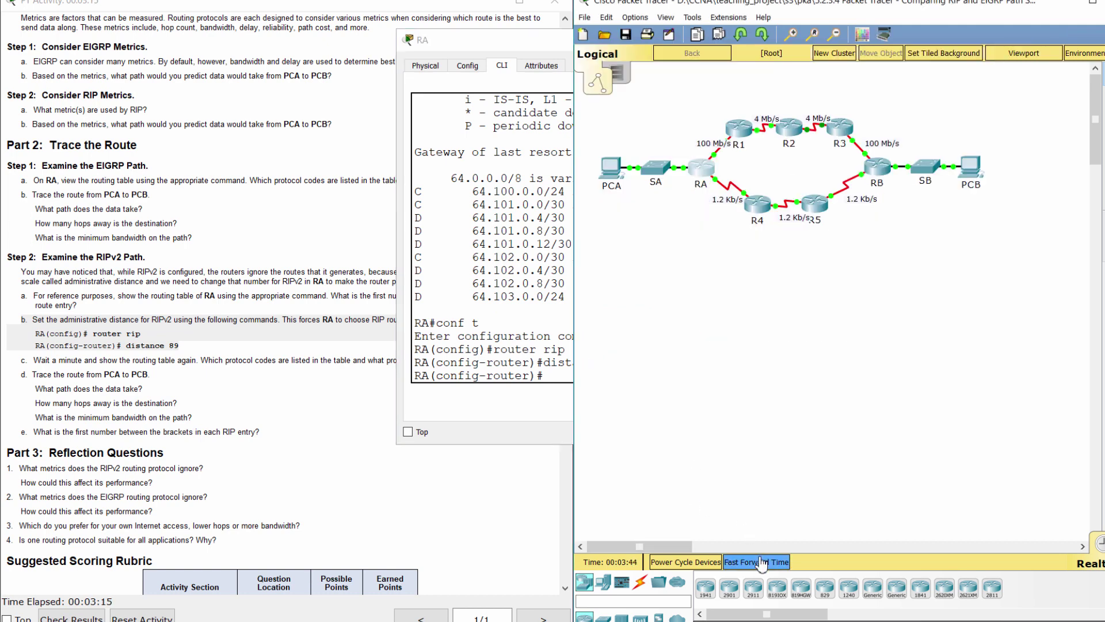
{"action": "left_click", "coordinate": [226, 360]}
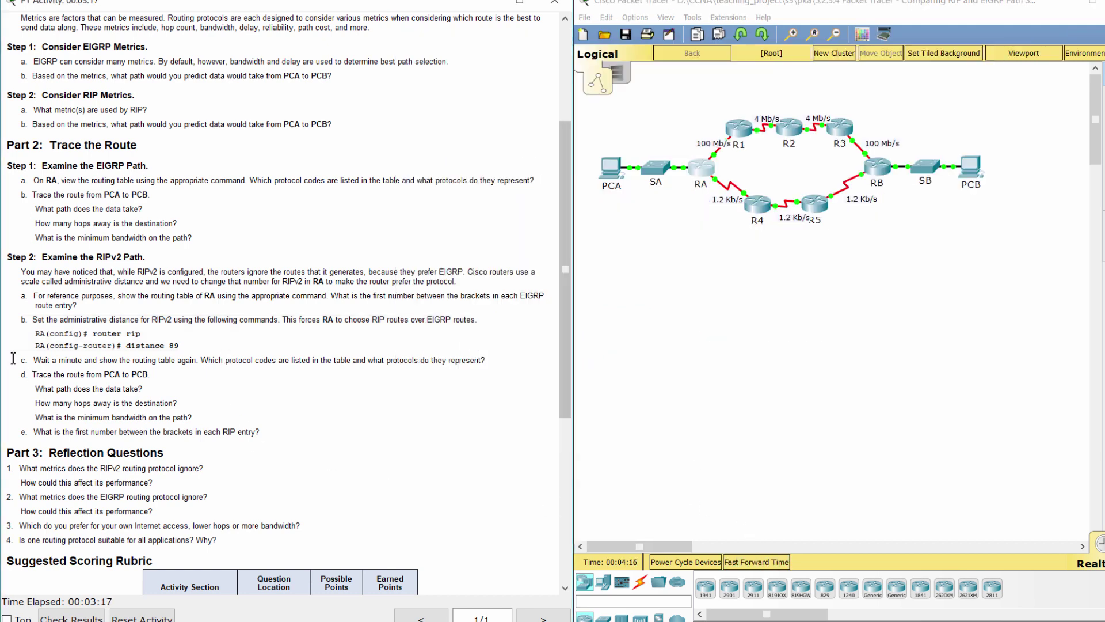
{"action": "left_click_drag", "start_coordinate": [9, 361], "coordinate": [497, 361]}
Step: Run do show ip route on RA and examine the protocol codes of the listed routes
{"action": "left_click", "coordinate": [703, 179]}
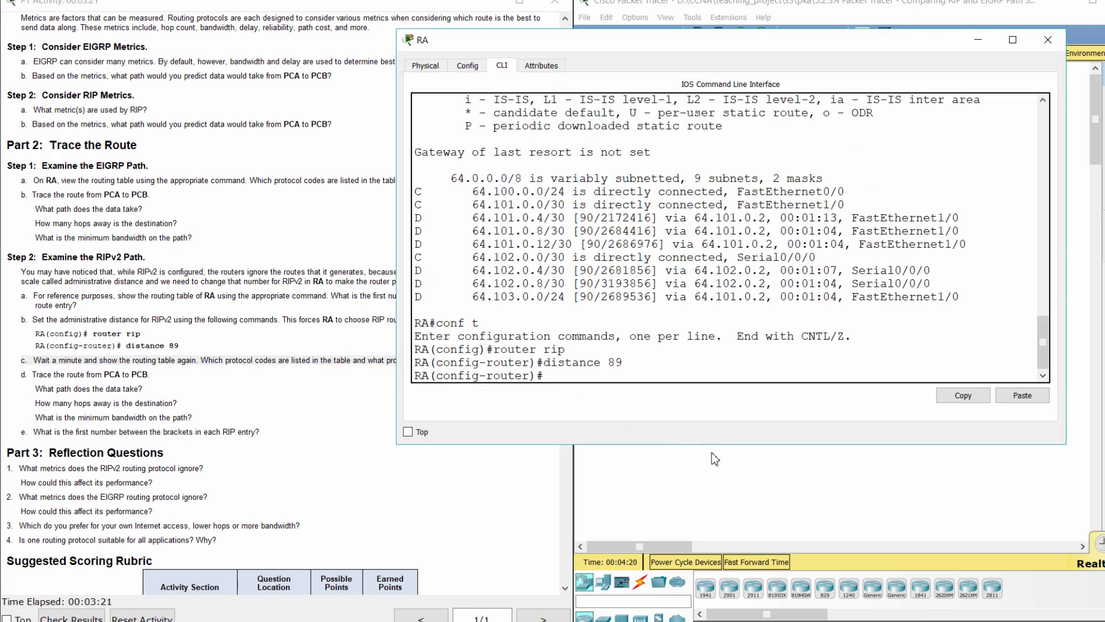
{"action": "type", "text": "do show ip route"}
{"action": "key", "text": "Return"}
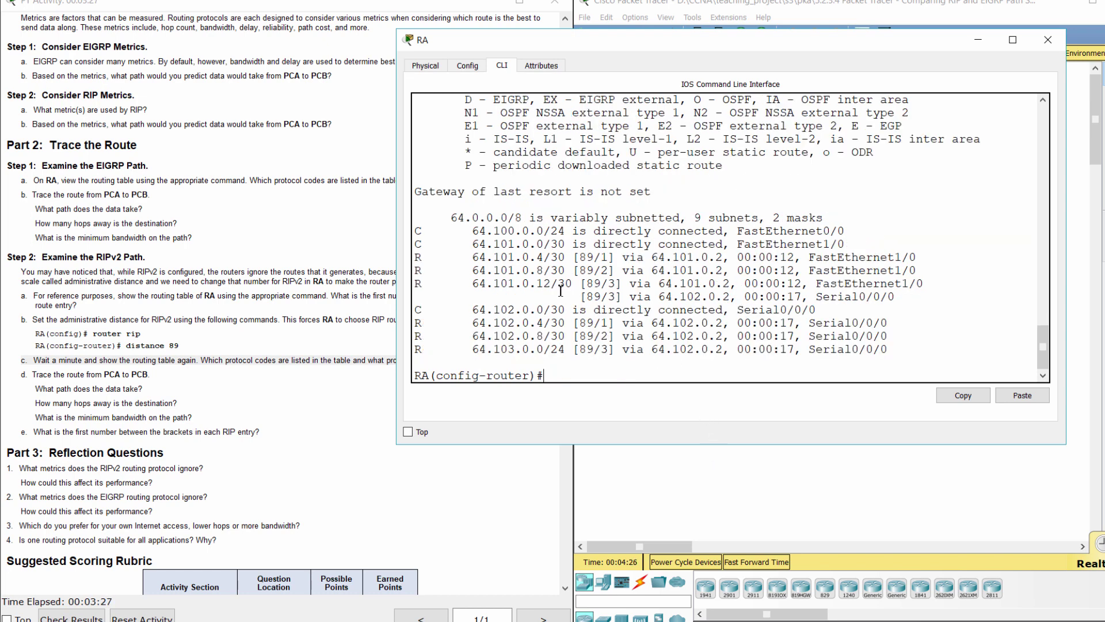
{"action": "left_click_drag", "start_coordinate": [415, 230], "coordinate": [944, 350]}
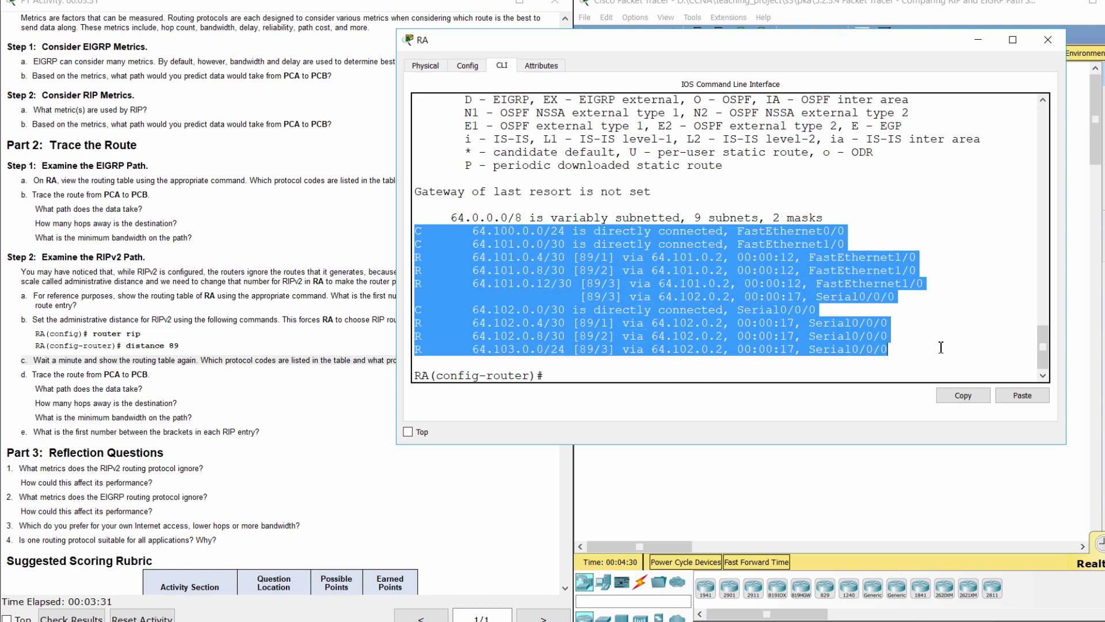
{"action": "left_click", "coordinate": [941, 347]}
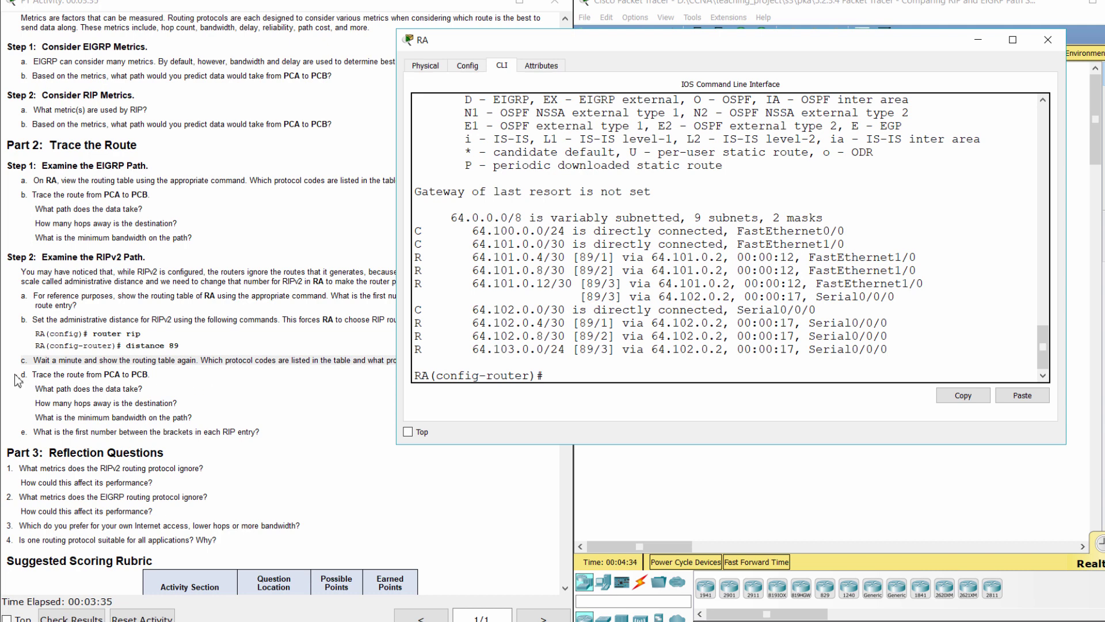
Step: Run tracert 64.103.0.1 again from PCA's Command Prompt and examine the hops of the new trace
{"action": "mouse_move", "coordinate": [16, 375]}
{"action": "left_mouse_down"}
{"action": "mouse_move", "coordinate": [154, 377]}
{"action": "mouse_move", "coordinate": [218, 426]}
{"action": "mouse_move", "coordinate": [277, 427]}
{"action": "left_mouse_up"}
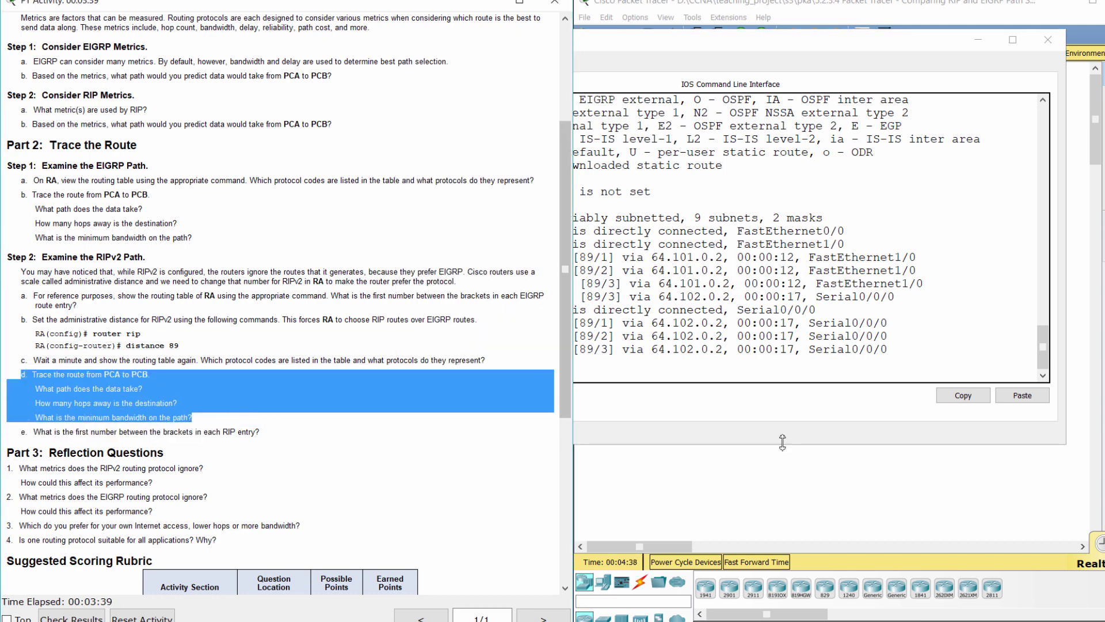
{"action": "left_click", "coordinate": [708, 489]}
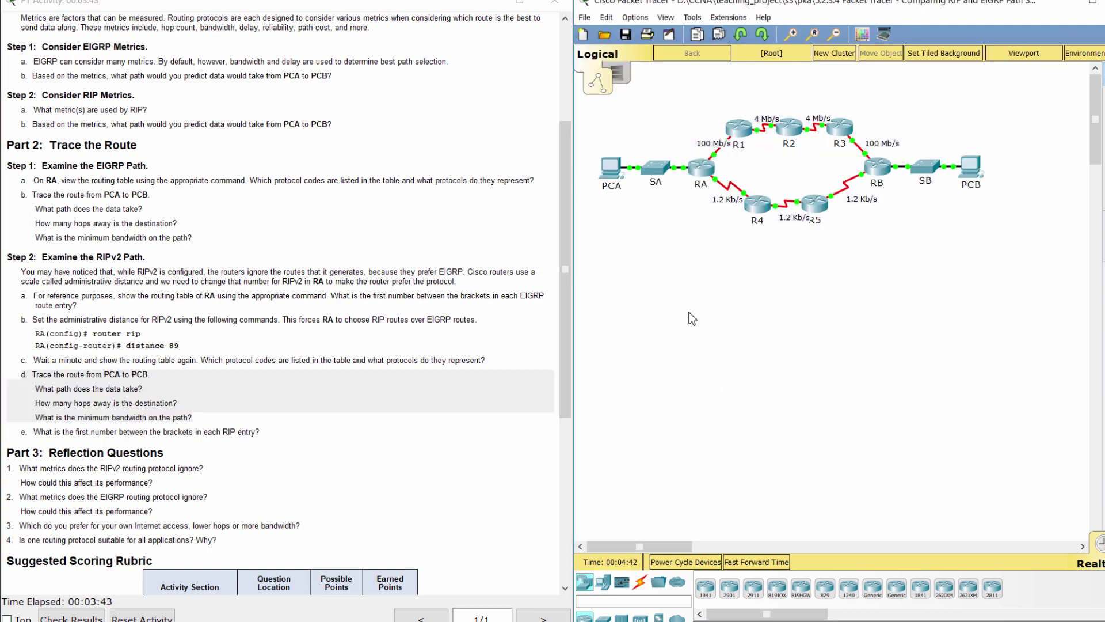
{"action": "left_click", "coordinate": [611, 168]}
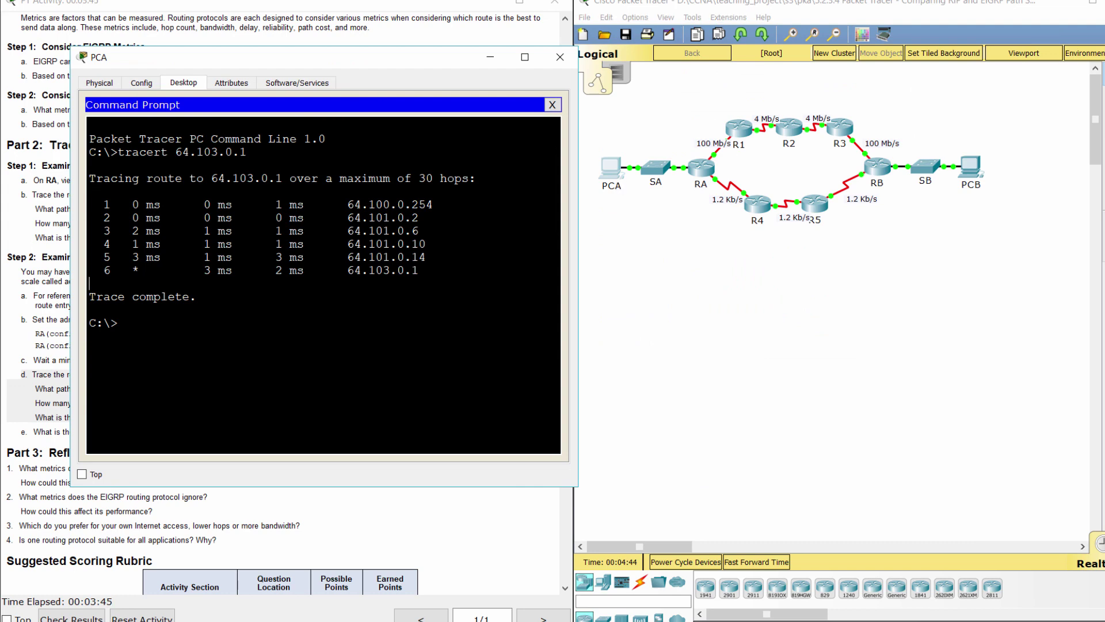
{"action": "key", "text": "Up"}
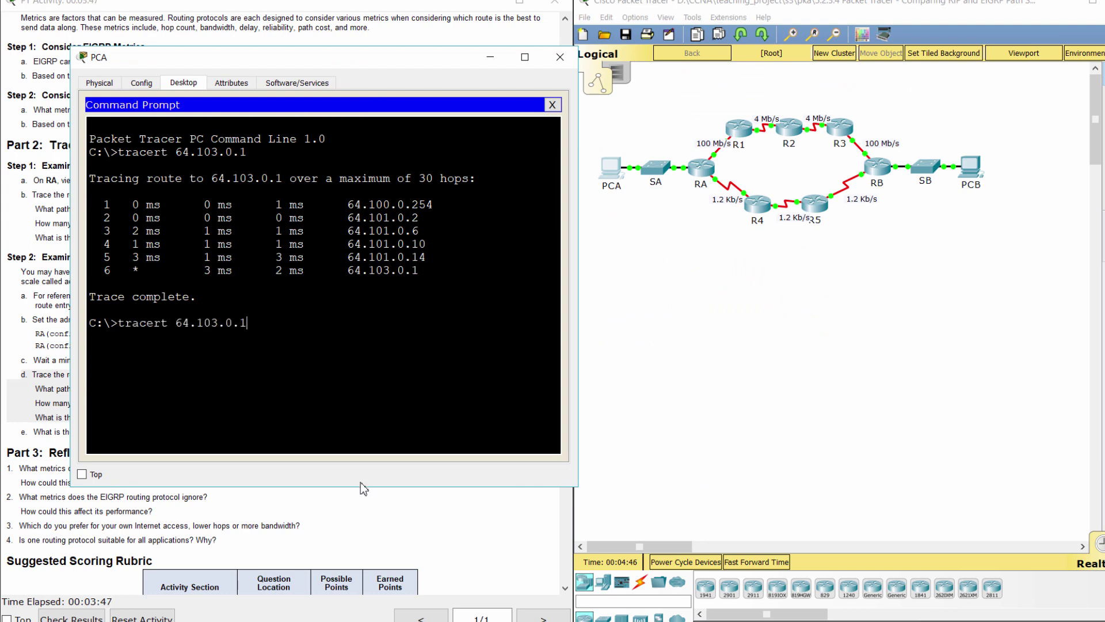
{"action": "key", "text": "Return"}
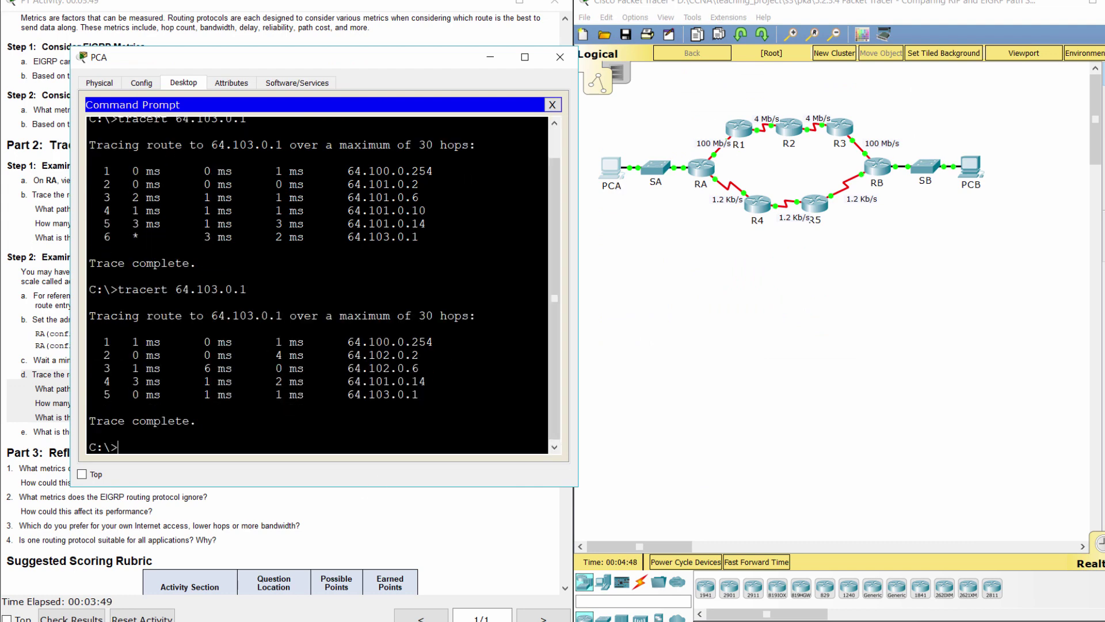
{"action": "left_click_drag", "start_coordinate": [95, 340], "coordinate": [419, 396]}
{"action": "left_click", "coordinate": [419, 395]}
Step: Review the RIPv2 questions on the data path, the hop count and the minimum bandwidth against the topology
{"action": "left_click", "coordinate": [405, 5]}
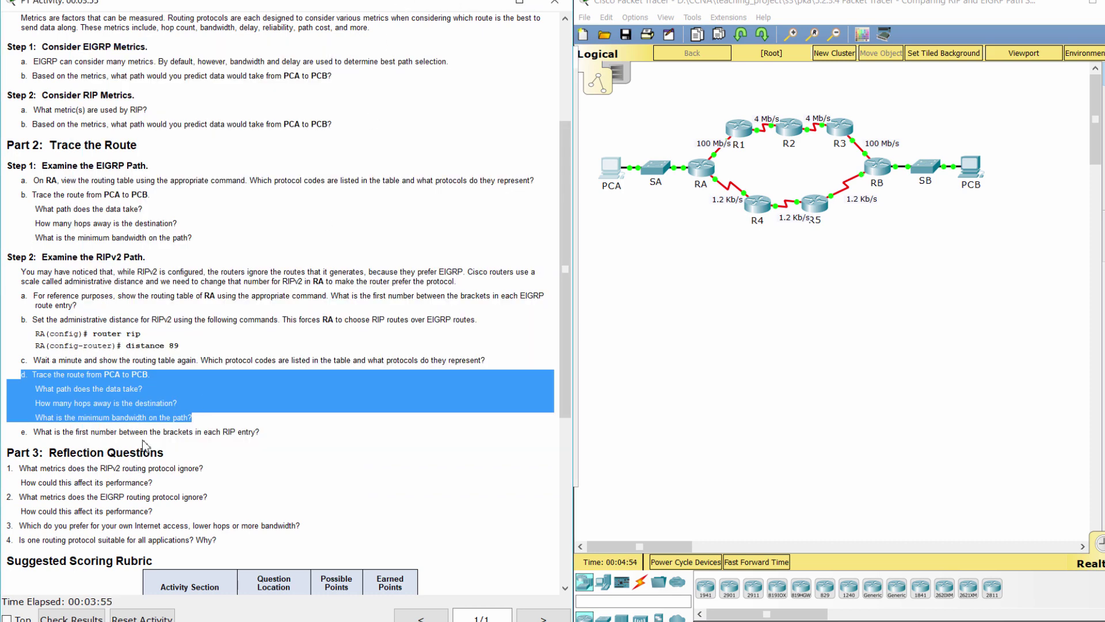
{"action": "left_click", "coordinate": [43, 400]}
{"action": "left_click_drag", "start_coordinate": [35, 388], "coordinate": [151, 392]}
{"action": "left_click", "coordinate": [39, 398]}
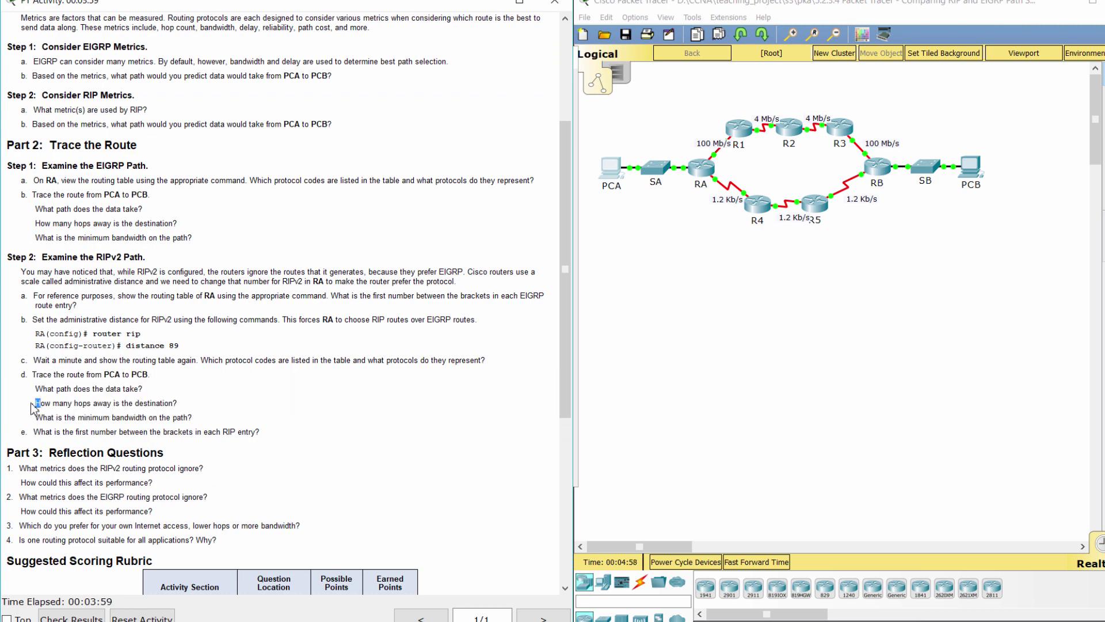
{"action": "left_click_drag", "start_coordinate": [35, 403], "coordinate": [177, 401]}
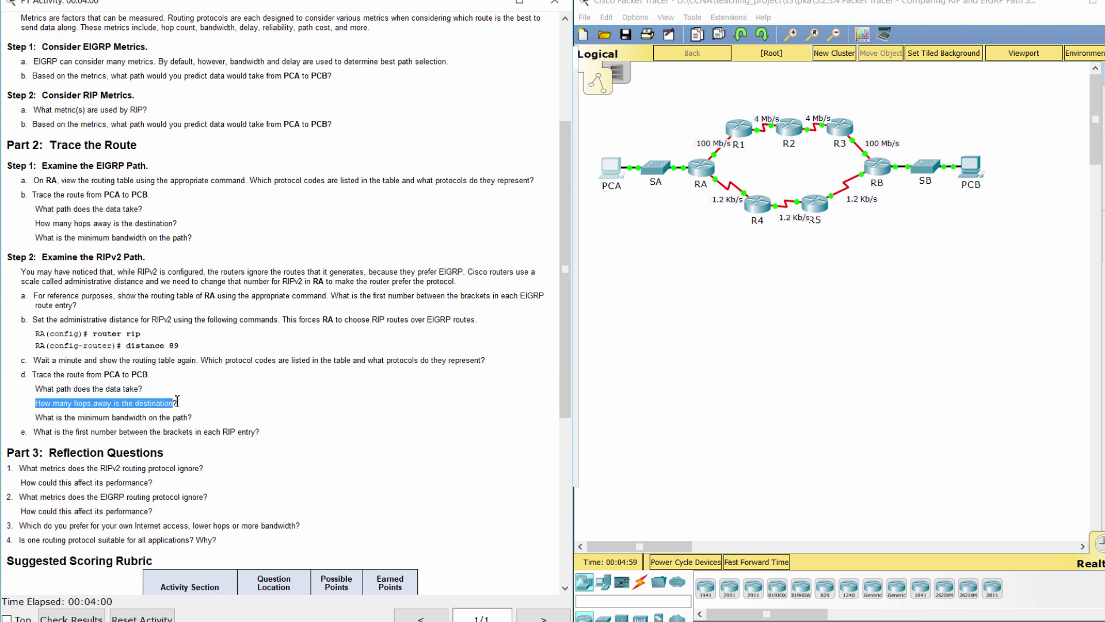
{"action": "left_click", "coordinate": [38, 418]}
{"action": "left_click_drag", "start_coordinate": [35, 418], "coordinate": [209, 409]}
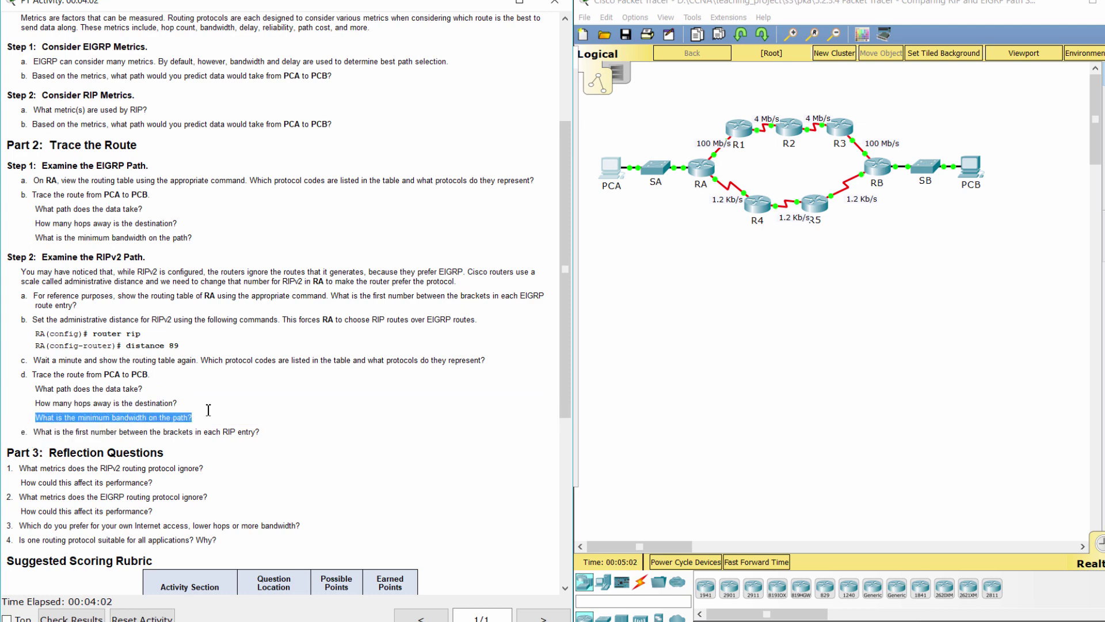
Step: Read question e and check the first number between the brackets of each RIP entry in RA's routing table
{"action": "left_click", "coordinate": [239, 423]}
{"action": "left_click_drag", "start_coordinate": [23, 432], "coordinate": [304, 426]}
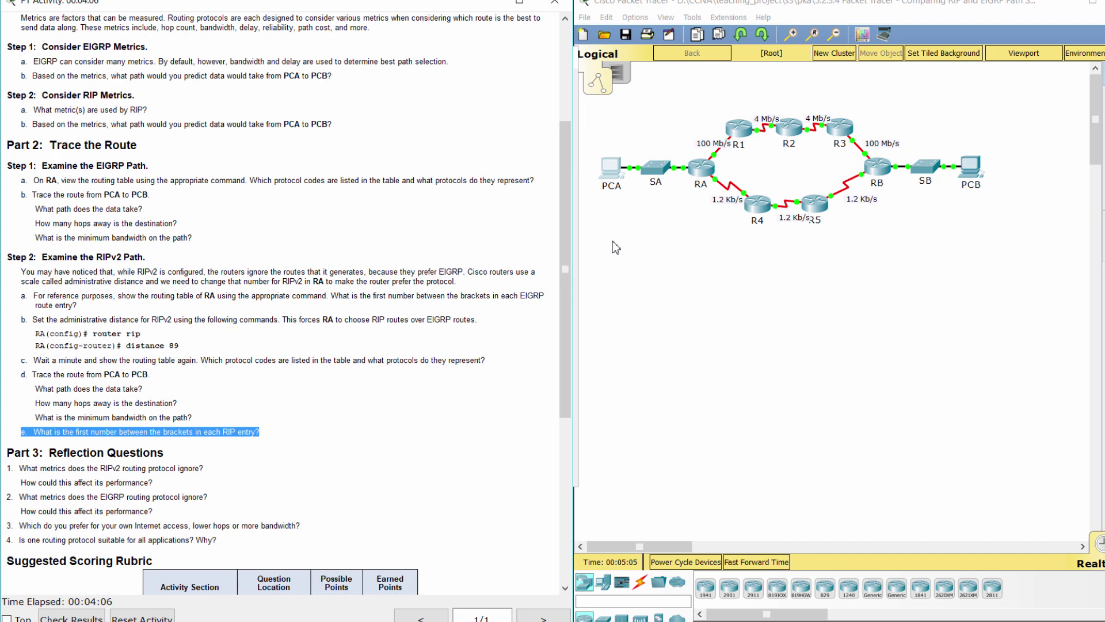
{"action": "left_click", "coordinate": [693, 173]}
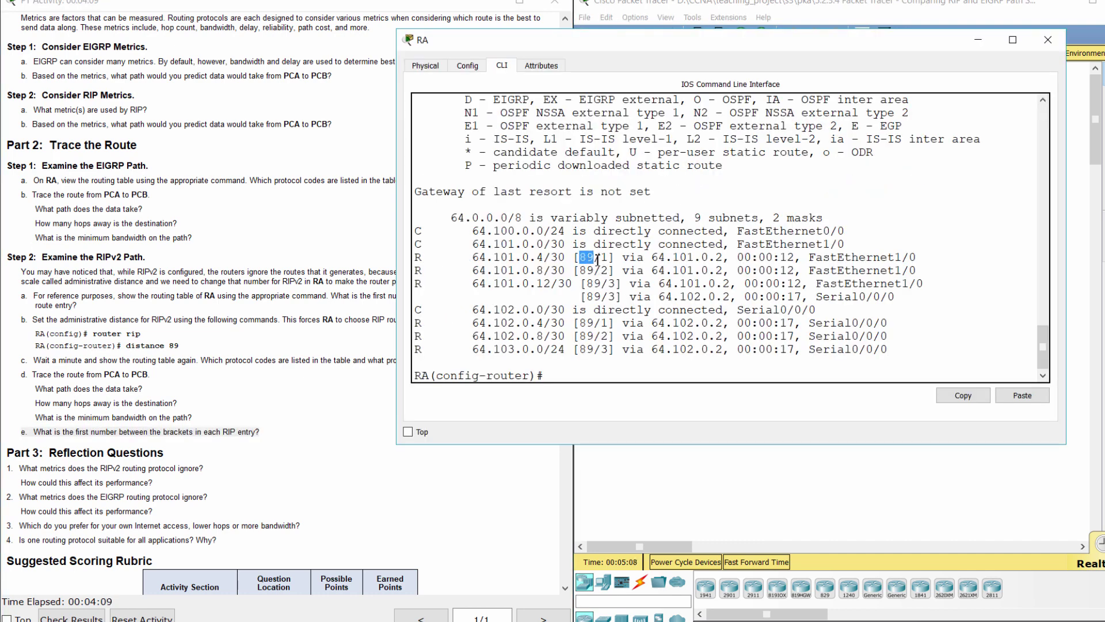
{"action": "left_click_drag", "start_coordinate": [580, 263], "coordinate": [596, 336]}
{"action": "left_click", "coordinate": [599, 297]}
{"action": "left_click", "coordinate": [217, 422]}
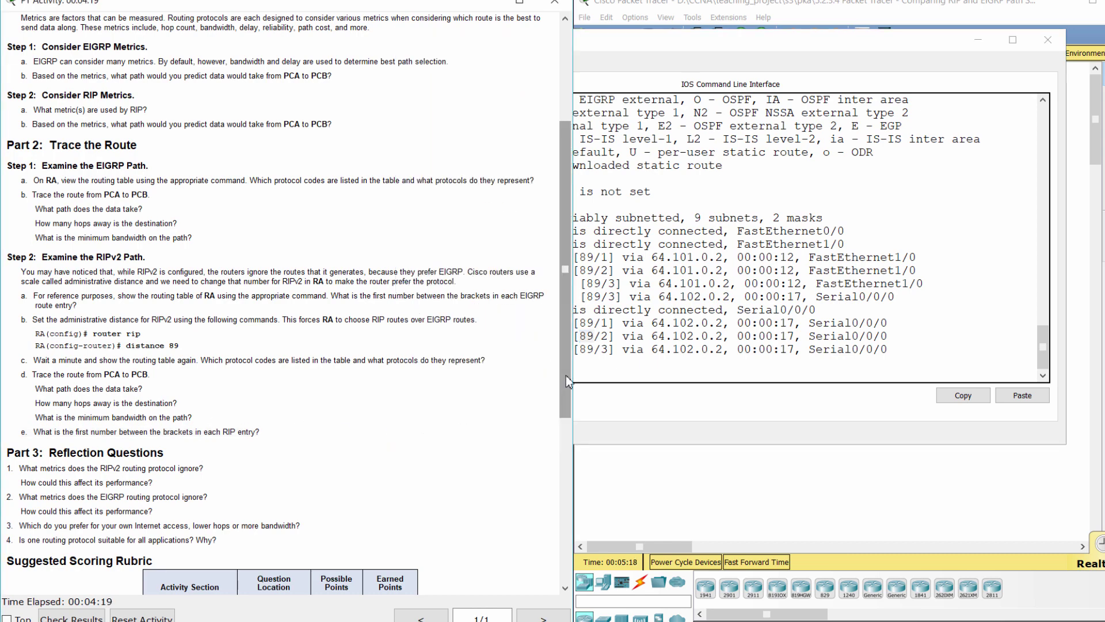
Step: Read reflection question 1 in Part 3 about the metrics RIPv2 ignores and the effect on its performance
{"action": "left_click_drag", "start_coordinate": [565, 375], "coordinate": [566, 534]}
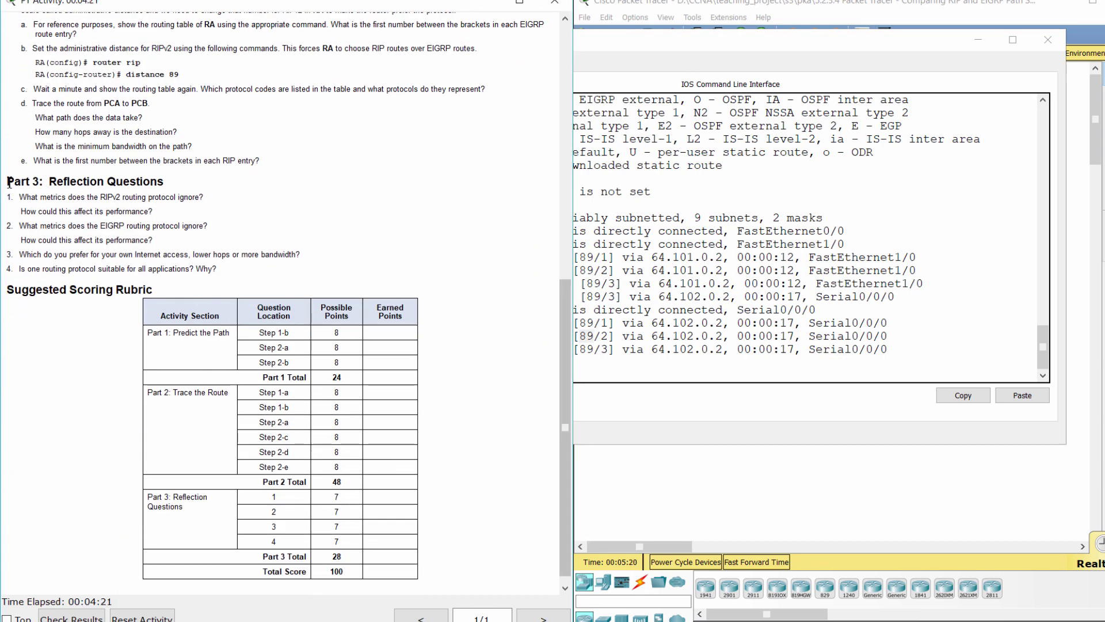
{"action": "left_click_drag", "start_coordinate": [7, 182], "coordinate": [183, 186]}
{"action": "left_click", "coordinate": [183, 186]}
{"action": "left_click_drag", "start_coordinate": [7, 197], "coordinate": [208, 198]}
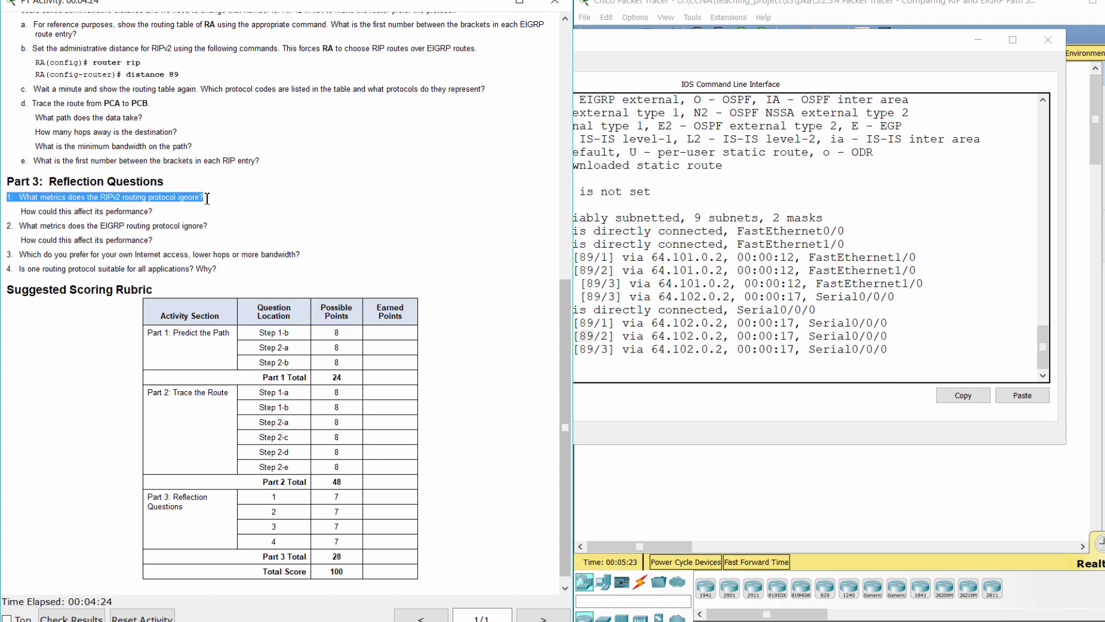
{"action": "left_click", "coordinate": [236, 194]}
{"action": "left_click_drag", "start_coordinate": [26, 211], "coordinate": [185, 215]}
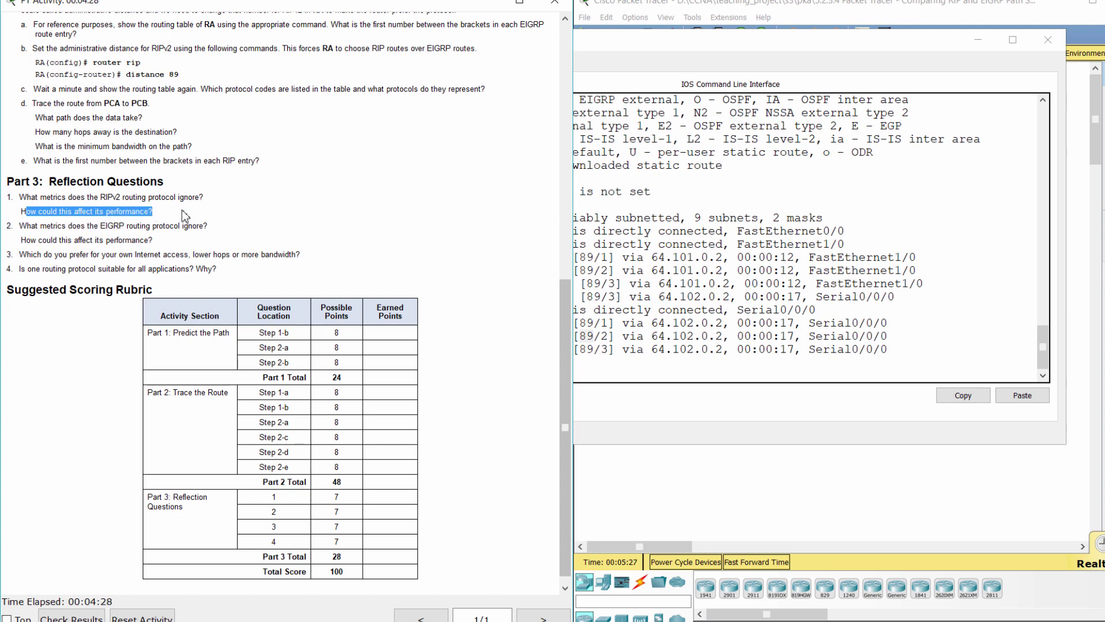
{"action": "left_click", "coordinate": [186, 216]}
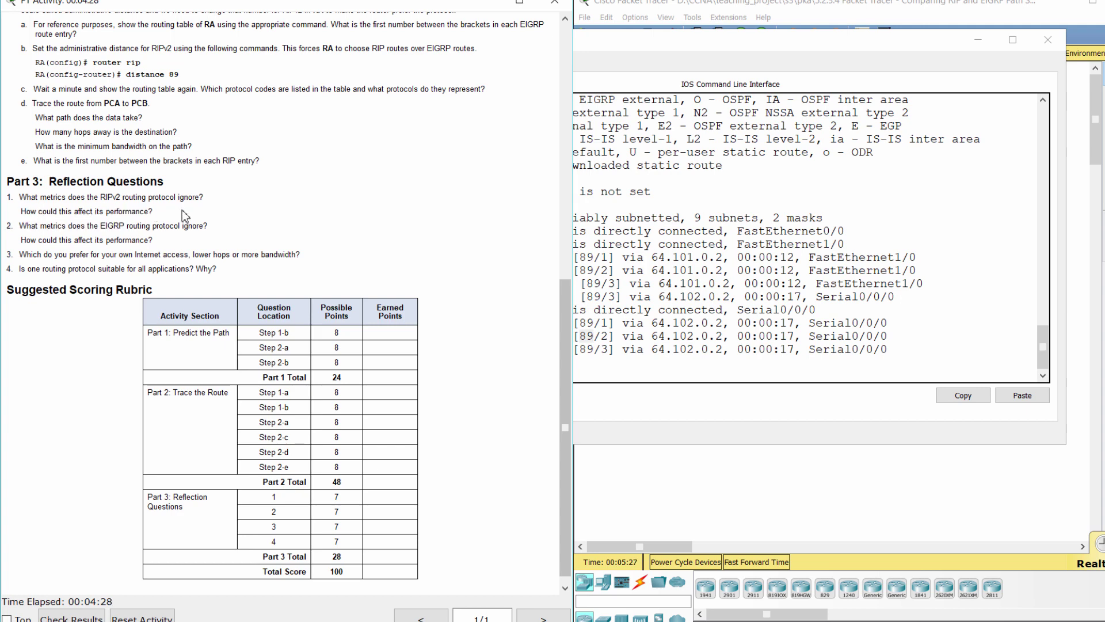
Step: Read reflection questions 2 to 4 on EIGRP's ignored metrics, hops versus bandwidth, and one protocol's suitability for all applications
{"action": "triple_click", "coordinate": [219, 219]}
{"action": "left_click", "coordinate": [239, 230]}
{"action": "left_click_drag", "start_coordinate": [20, 240], "coordinate": [196, 238]}
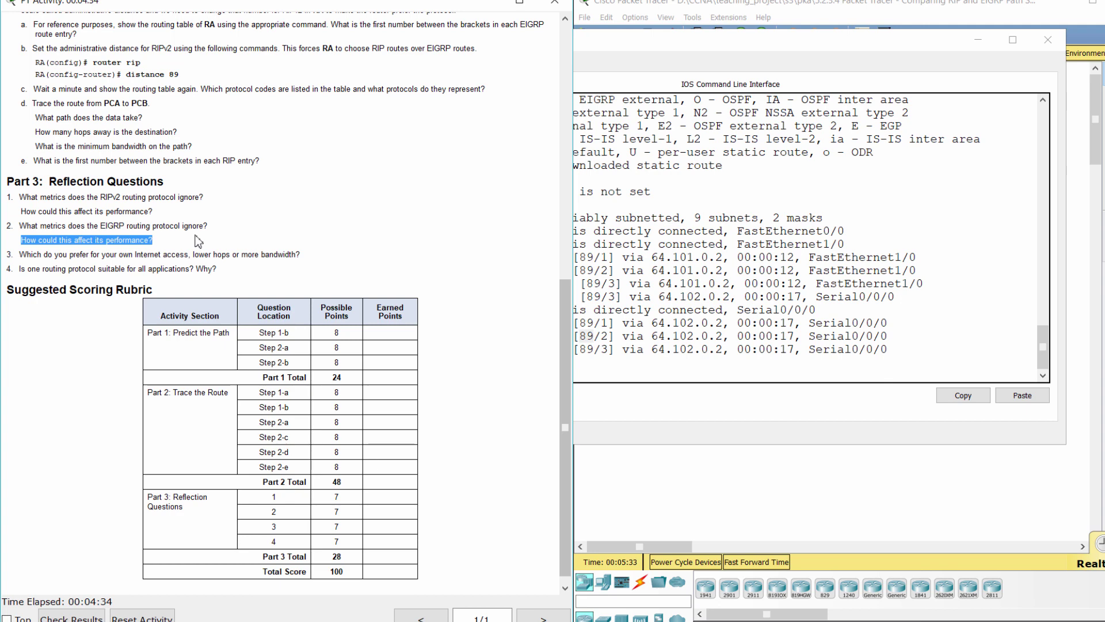
{"action": "left_click", "coordinate": [198, 240]}
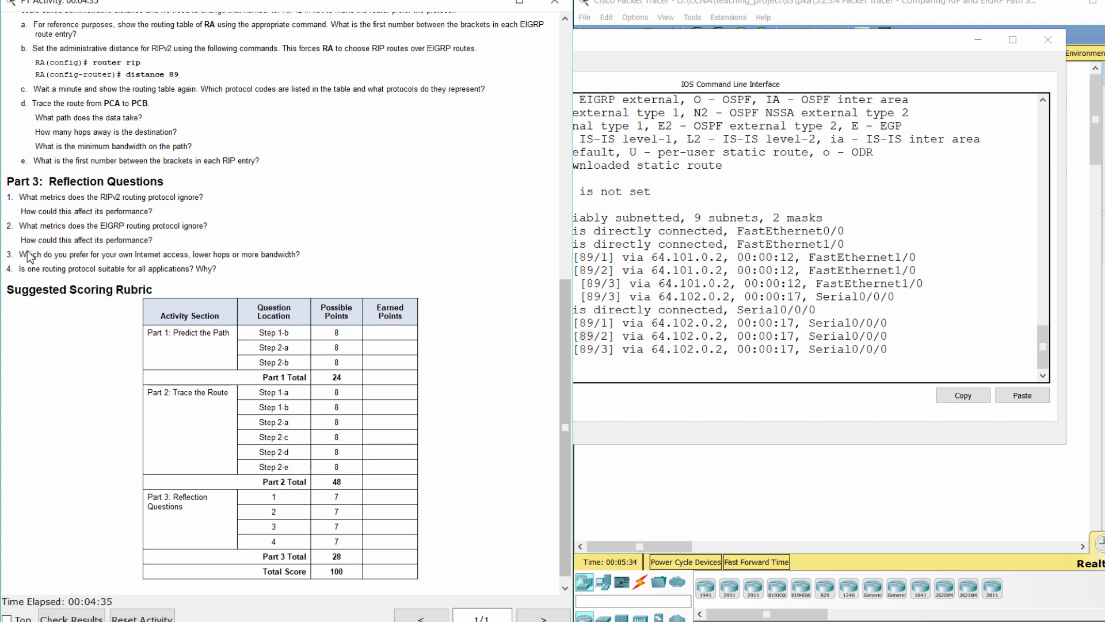
{"action": "left_click_drag", "start_coordinate": [9, 250], "coordinate": [309, 251]}
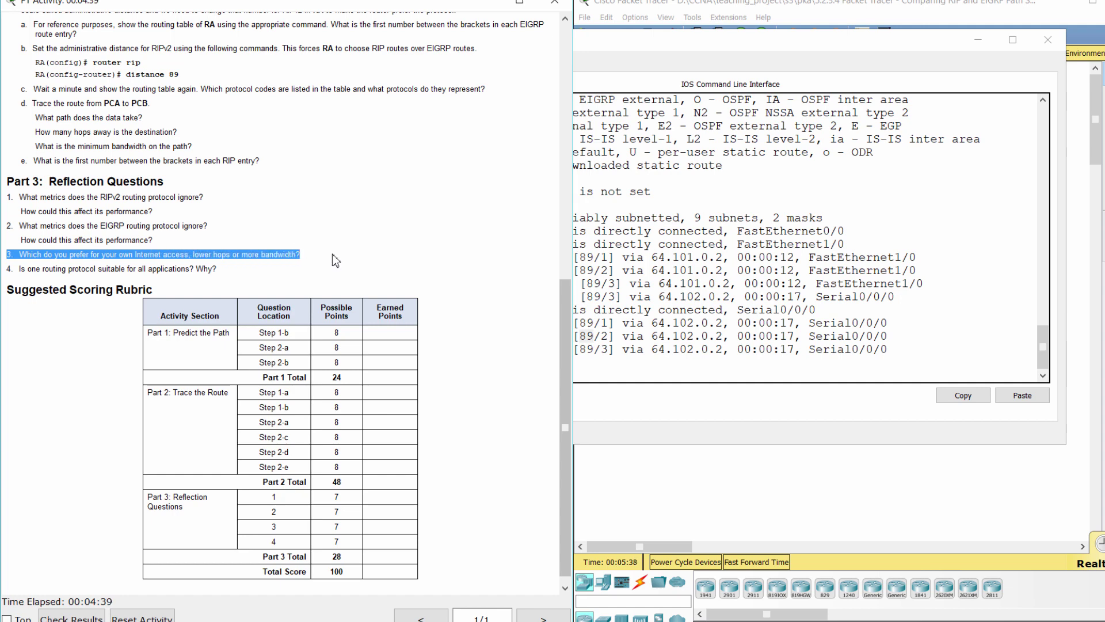
{"action": "left_click", "coordinate": [333, 255]}
{"action": "left_click_drag", "start_coordinate": [12, 271], "coordinate": [227, 269]}
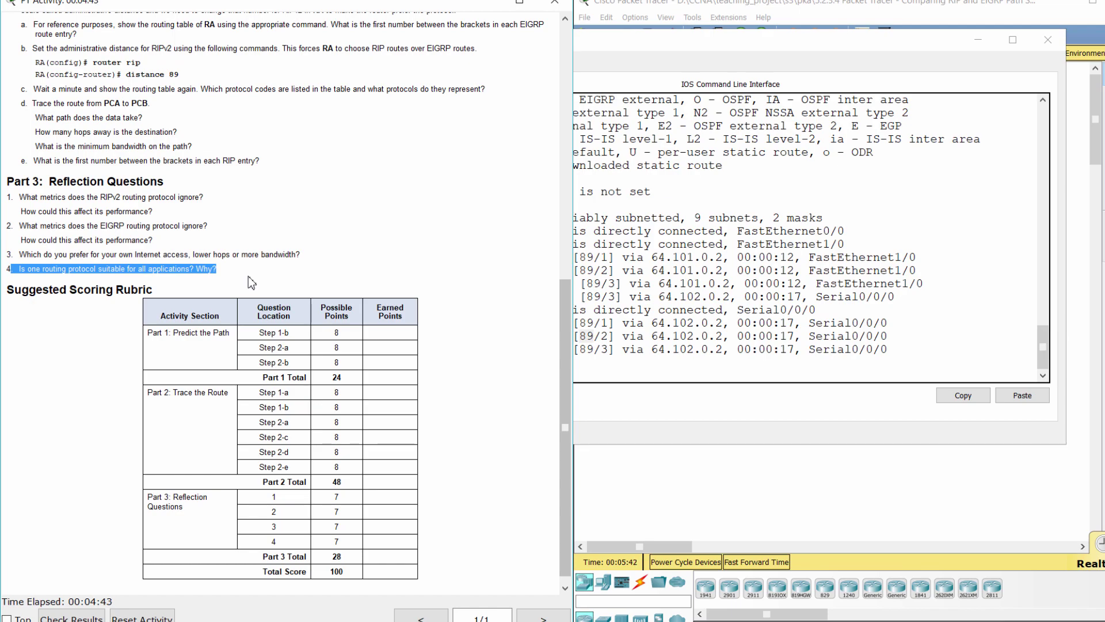
{"action": "left_click", "coordinate": [248, 277]}
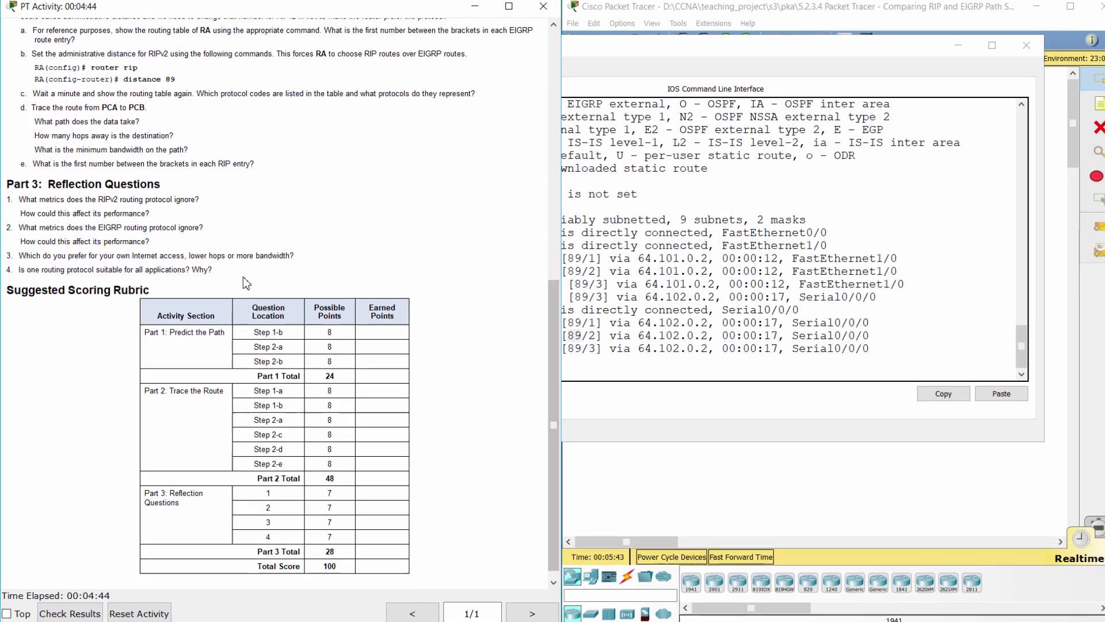